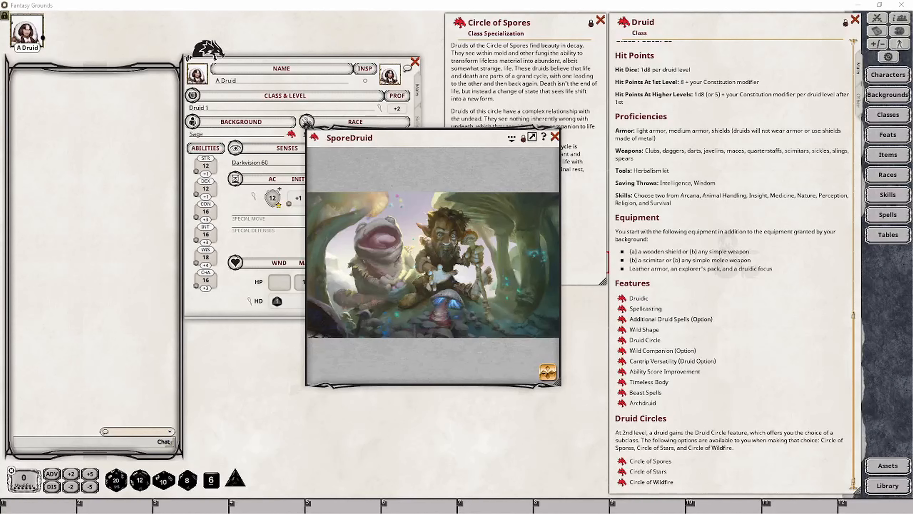
Add a second Druid level to the character and choose Circle of Spores as its druid circle.
left_click(556, 137)
left_click_drag(625, 21, 229, 108)
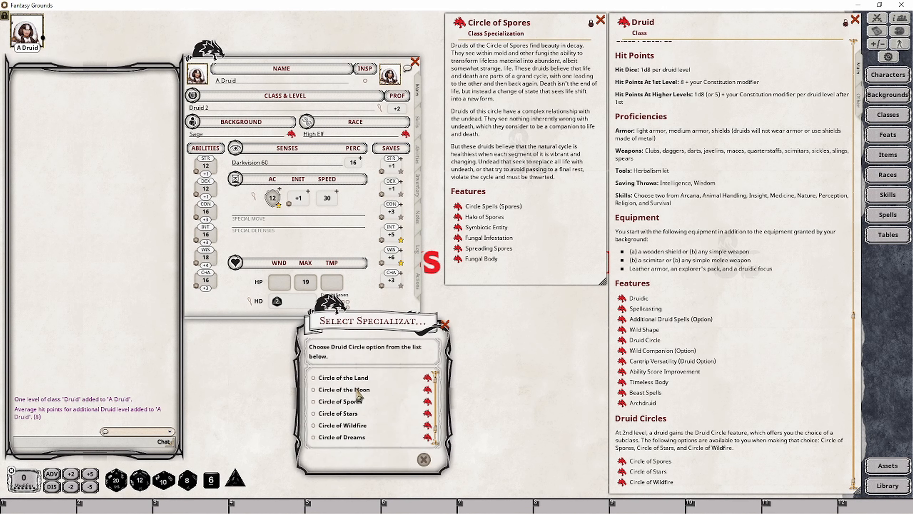
left_click(334, 403)
left_click(406, 459)
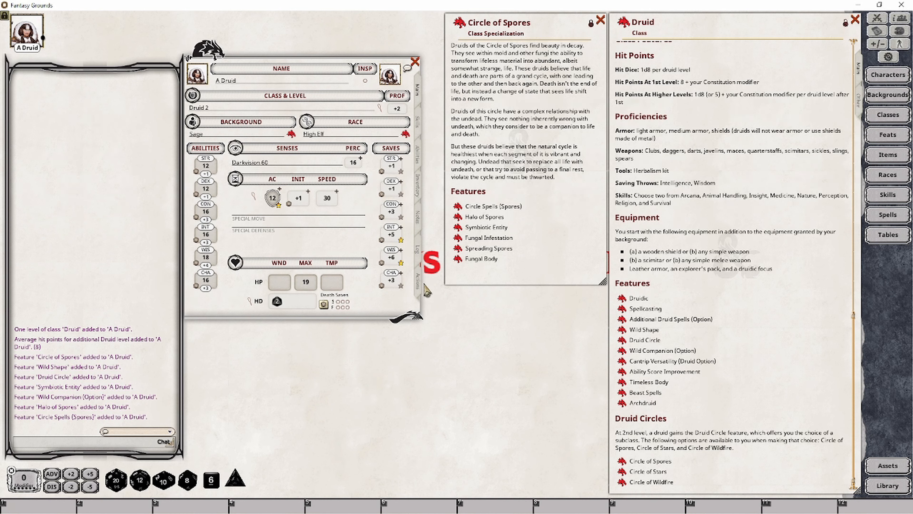
Add the Chill Touch cantrip from the Circle Spells (Spores) feature to the character's druid cantrips.
left_click(458, 207)
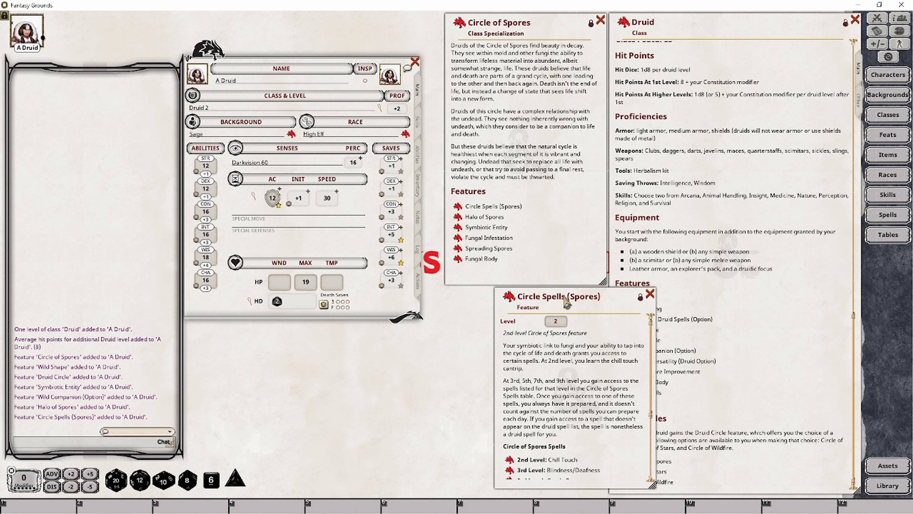
left_click_drag(570, 302, 519, 302)
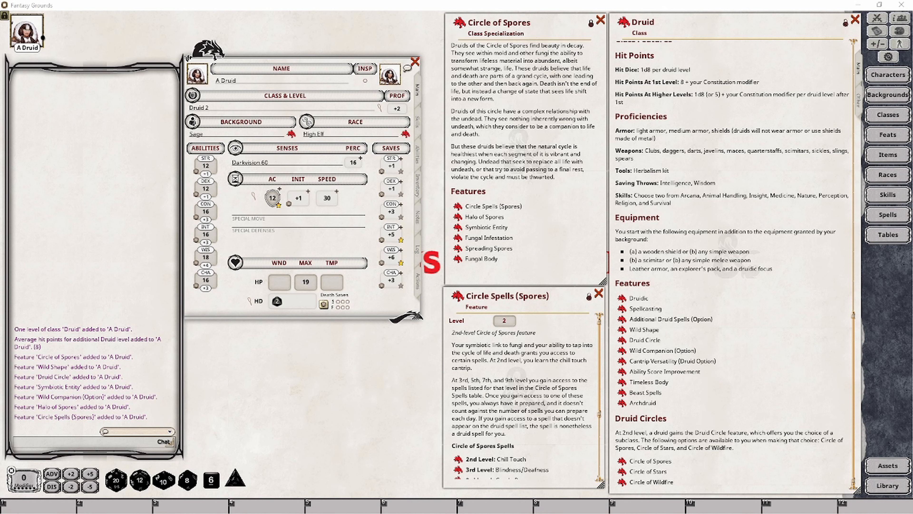
left_click(417, 282)
scroll(363, 268, "down", 3)
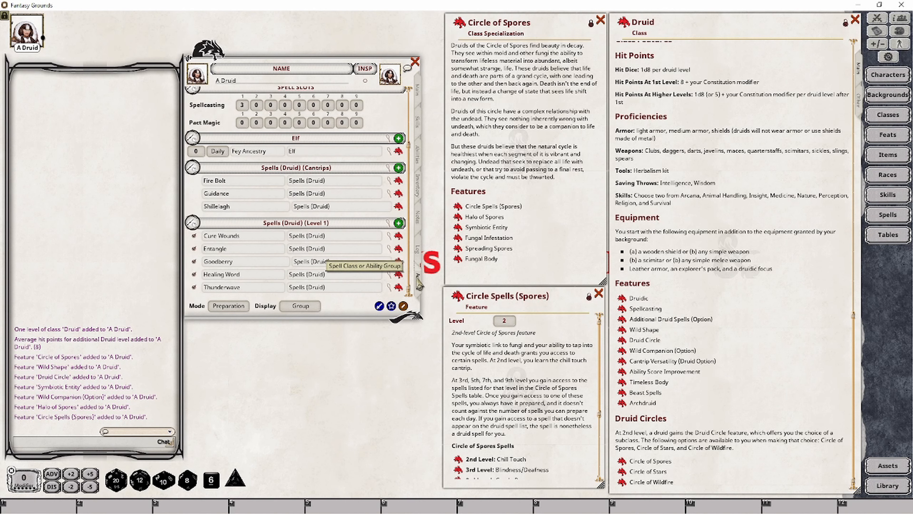
left_click_drag(312, 199, 312, 197)
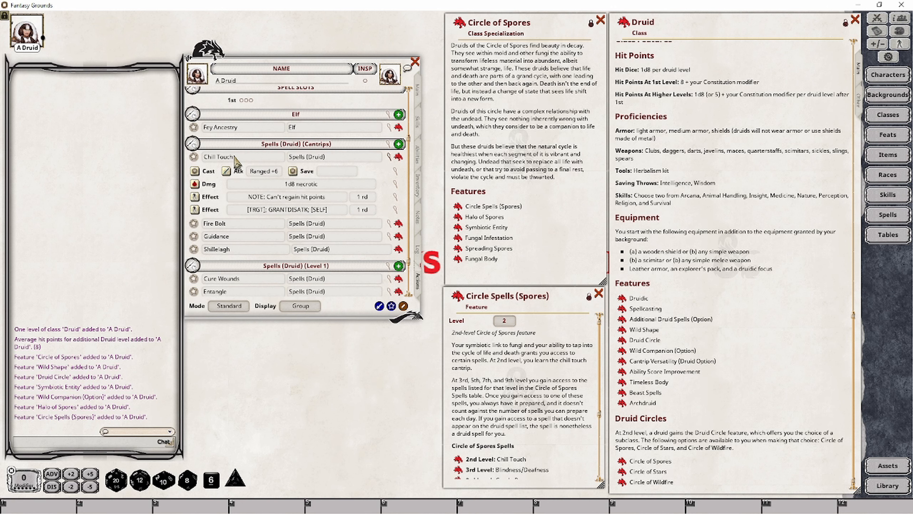
scroll(539, 396, "down", 2)
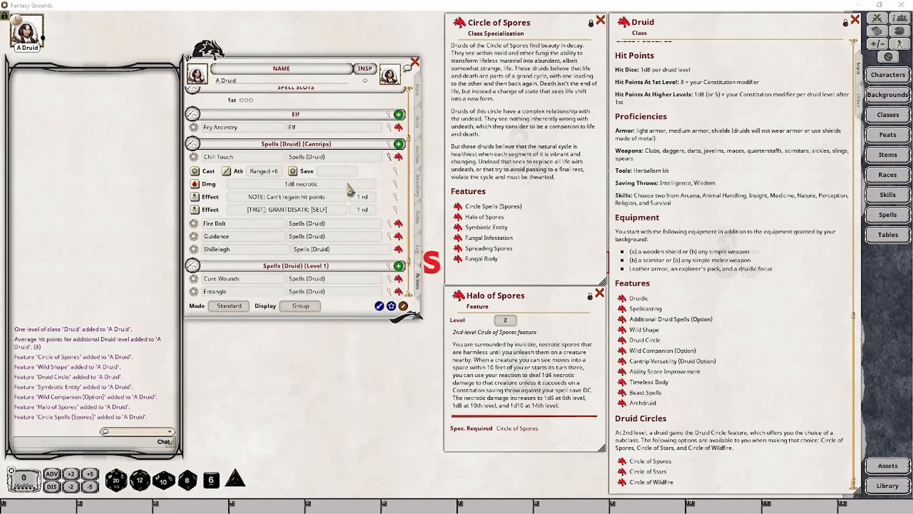
Collapse both druid spell groups and add Halo of Spores as a power in a group named Circle of Spores.
left_click(192, 144)
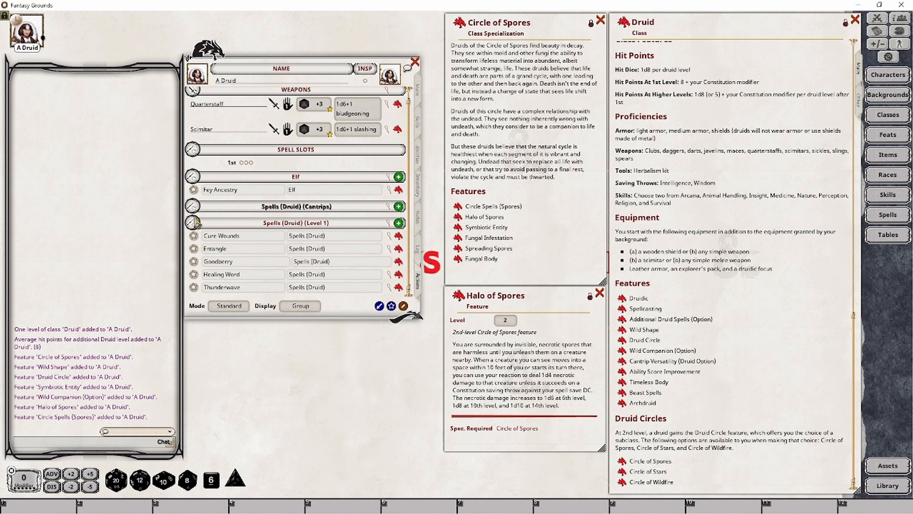
left_click(192, 224)
left_click_drag(458, 297, 303, 279)
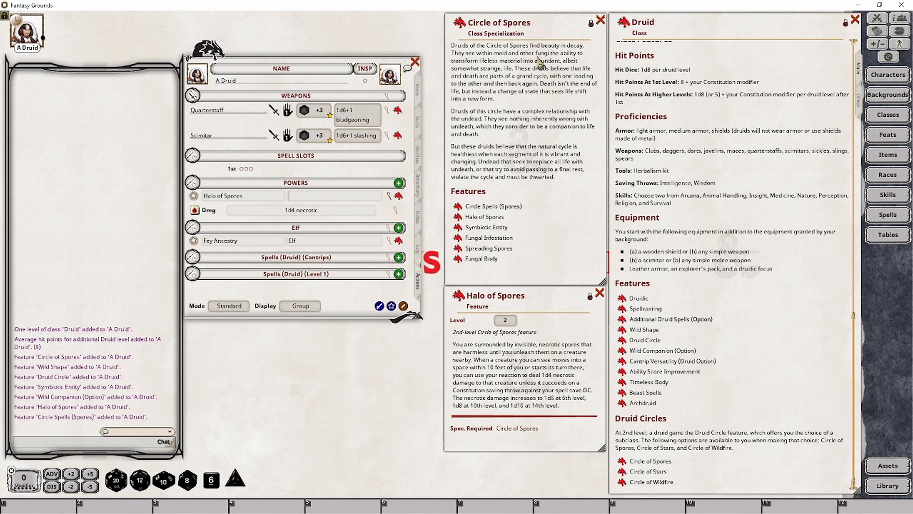
type("Circle of Spores")
Add a cast action to the Halo of Spores power with a Con saving throw.
right_click(352, 204)
left_click(395, 205)
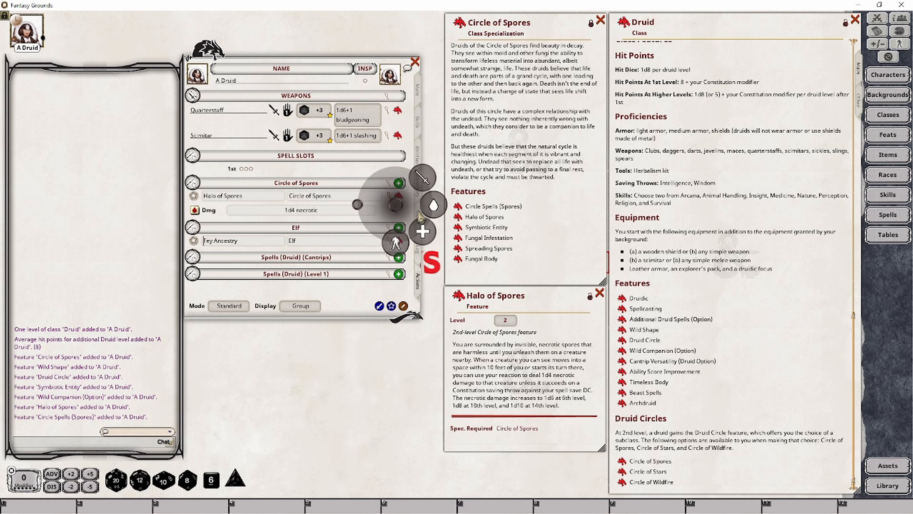
left_click(428, 180)
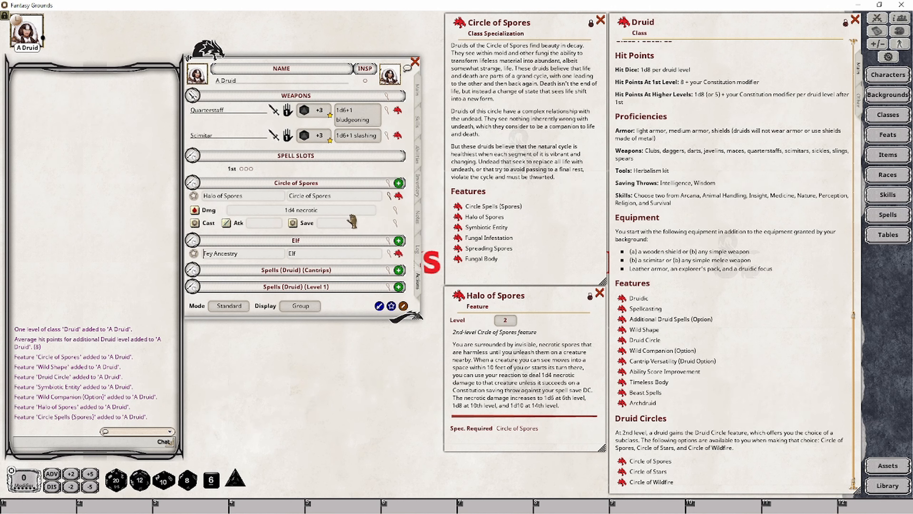
left_click(395, 223)
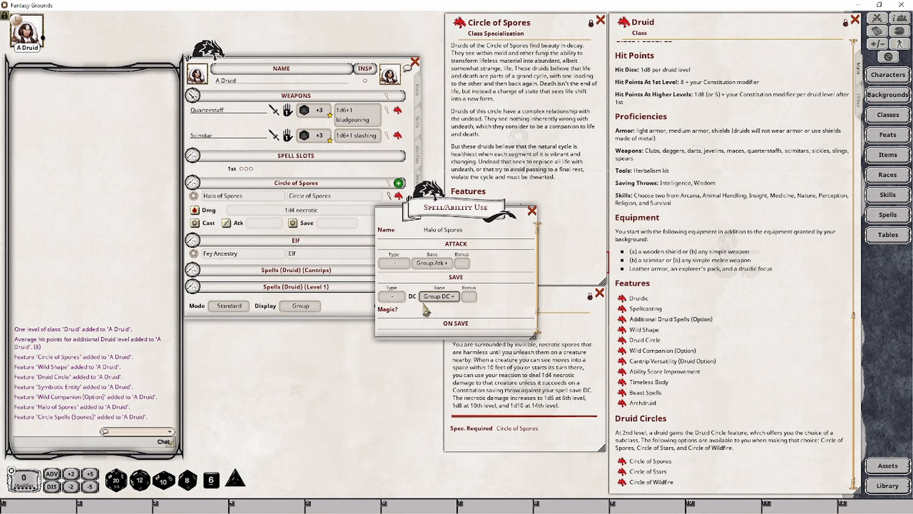
left_click(398, 298)
left_click(398, 298)
left_click(397, 298)
left_click(532, 211)
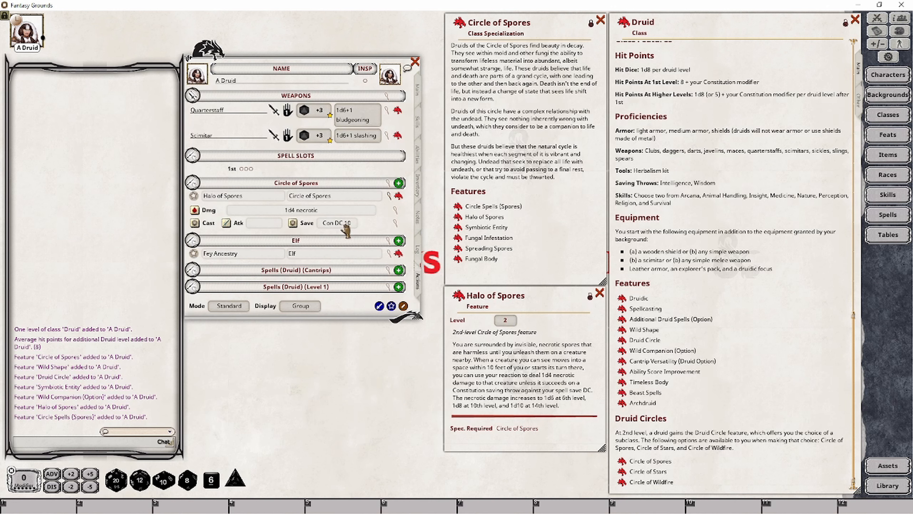
Open the Circle of Spores power group's settings and check the Spellcasting feature for the spell save DC rule.
left_click(388, 183)
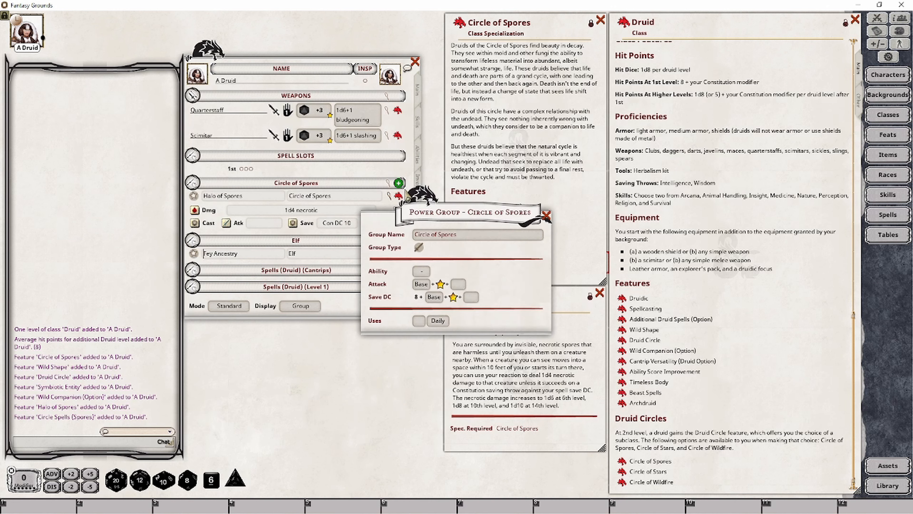
left_click_drag(433, 213, 317, 334)
left_click(303, 392)
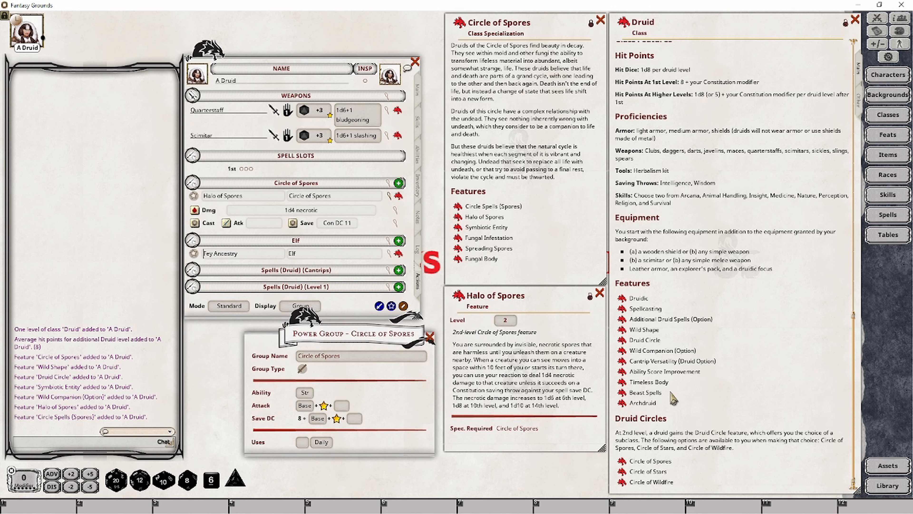
left_click(622, 308)
scroll(485, 214, "down", 5)
scroll(484, 213, "down", 5)
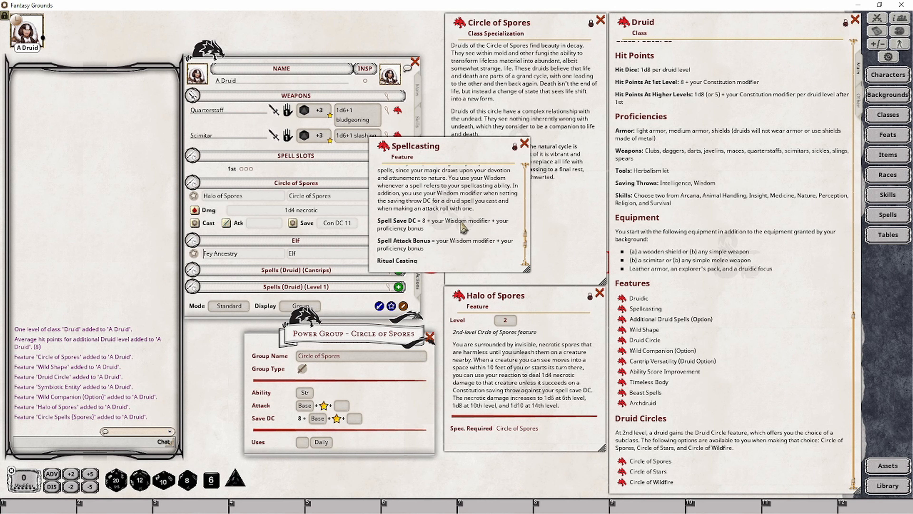
left_click(524, 143)
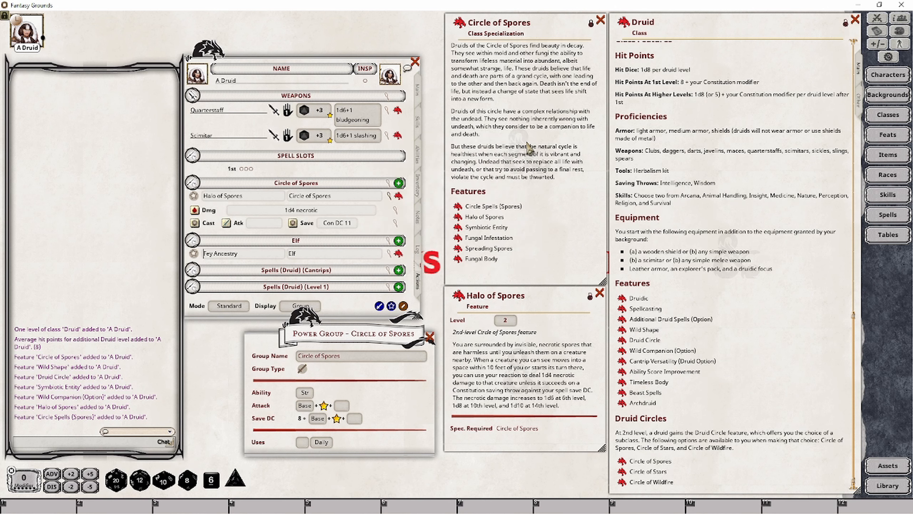
Set the Circle of Spores power group's ability to Wisdom and review the Halo of Spores cast settings.
left_click(310, 394)
left_click(310, 395)
left_click(309, 394)
left_click(309, 395)
left_click(305, 410)
left_click(305, 410)
left_click(306, 409)
left_click(317, 418)
left_click(317, 418)
left_click(317, 418)
left_click(319, 420)
left_click(318, 420)
left_click(431, 339)
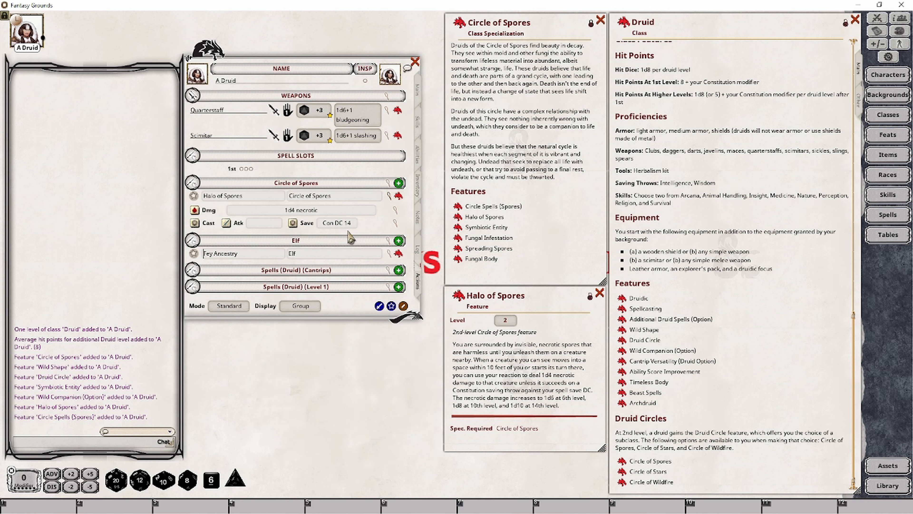
left_click(396, 223)
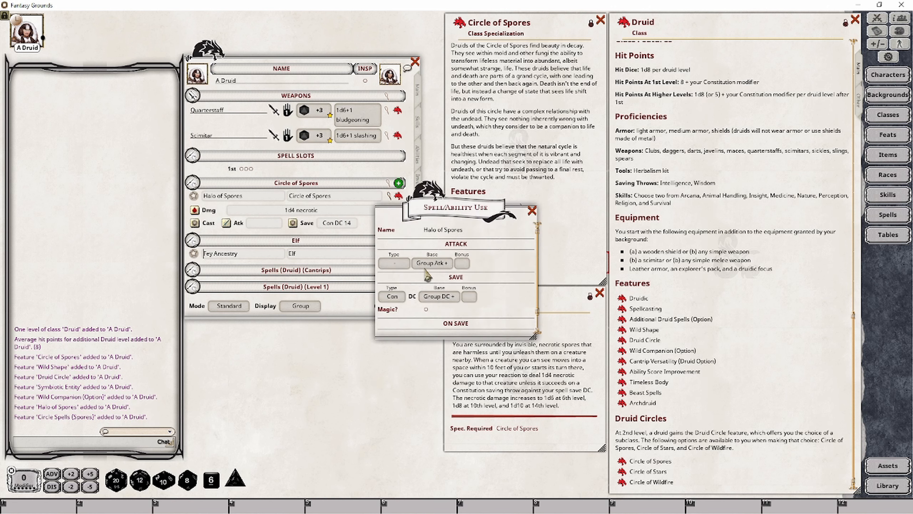
left_click(532, 211)
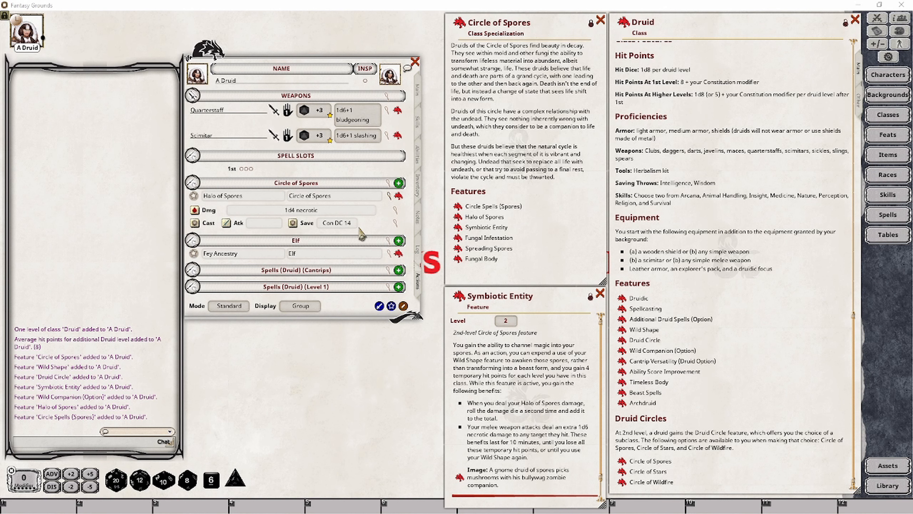
Roll the Halo of Spores damage twice and add Symbiotic Entity to the Circle of Spores powers.
double_click(194, 210)
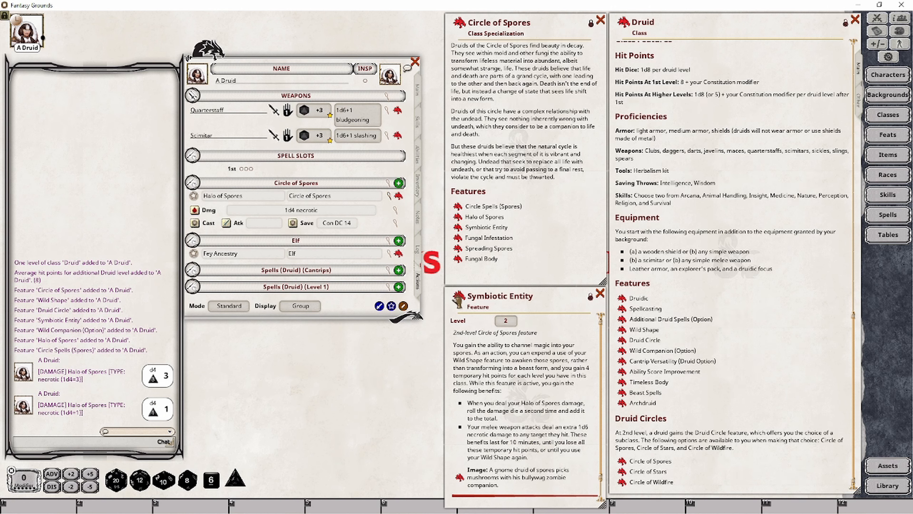
left_click_drag(459, 296, 324, 208)
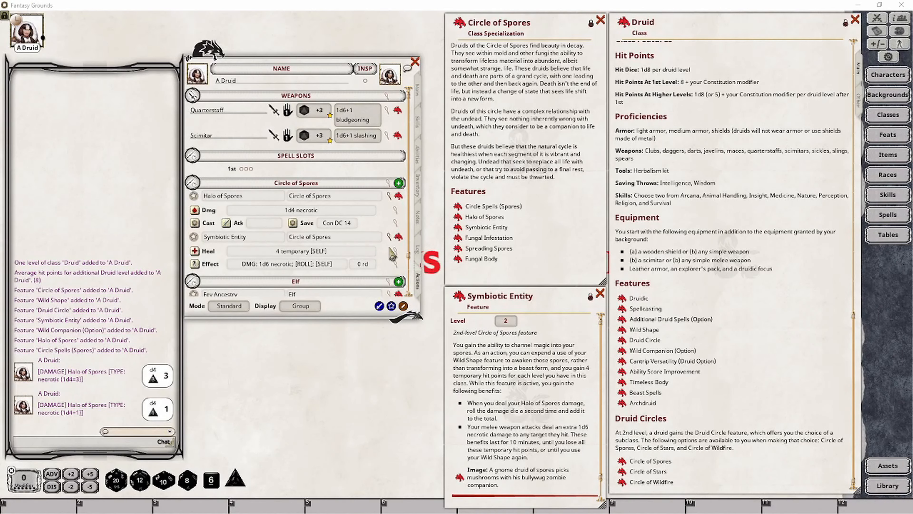
Configure the Symbiotic Entity heal with a stat multiplier of 4 so it grants 8 temporary hit points to self.
left_click(393, 251)
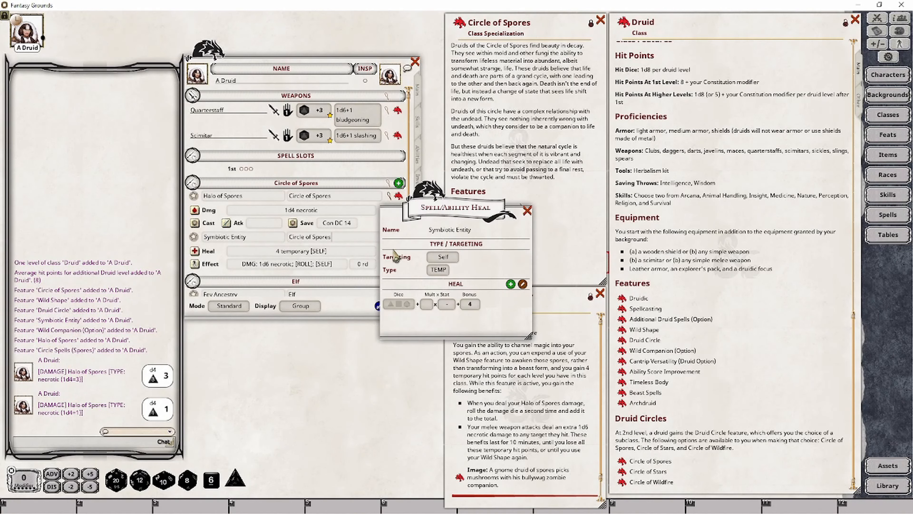
left_click(450, 309)
left_click(451, 309)
left_click(452, 310)
left_click(453, 309)
left_click(452, 308)
left_click(453, 308)
left_click(452, 308)
left_click(452, 309)
left_click(452, 308)
left_click(452, 308)
left_click(452, 308)
left_click(427, 304)
type("4")
left_click(528, 212)
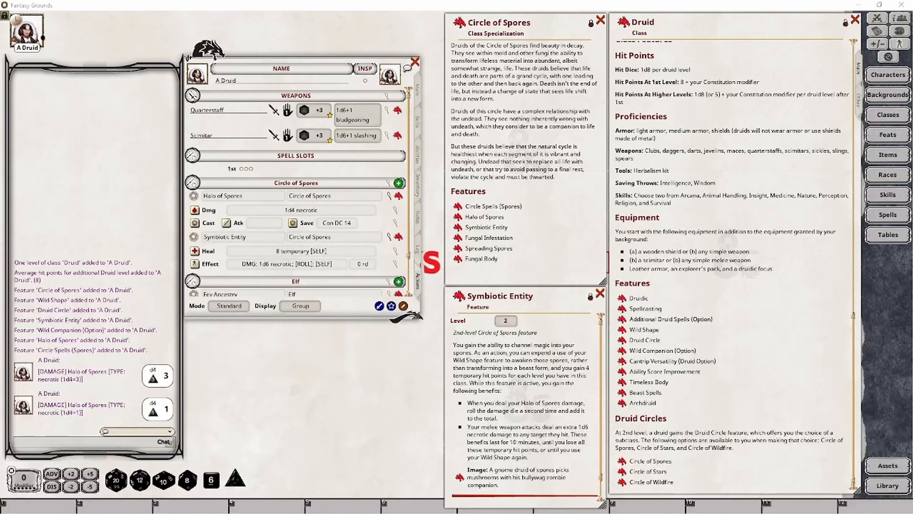
Try giving the Symbiotic Entity effect a duration of 10 minutes.
left_click(395, 266)
left_click_drag(433, 208, 376, 246)
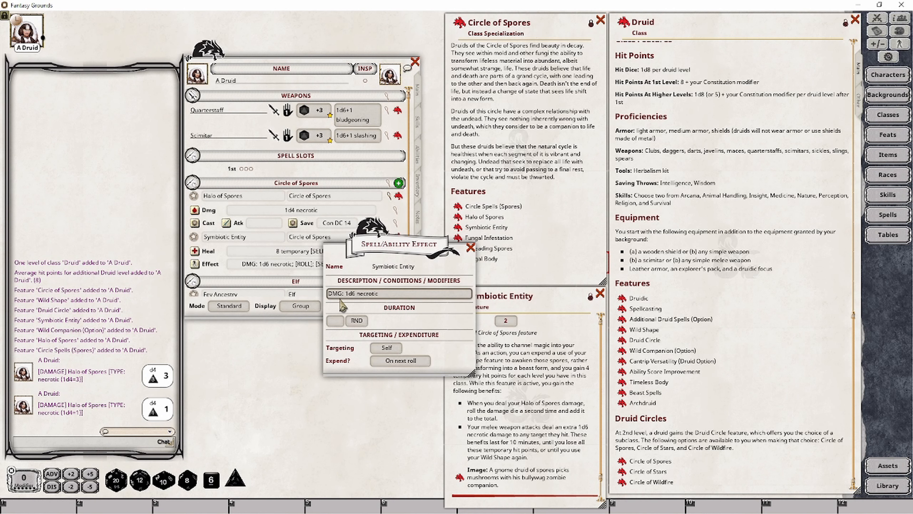
left_click(335, 320)
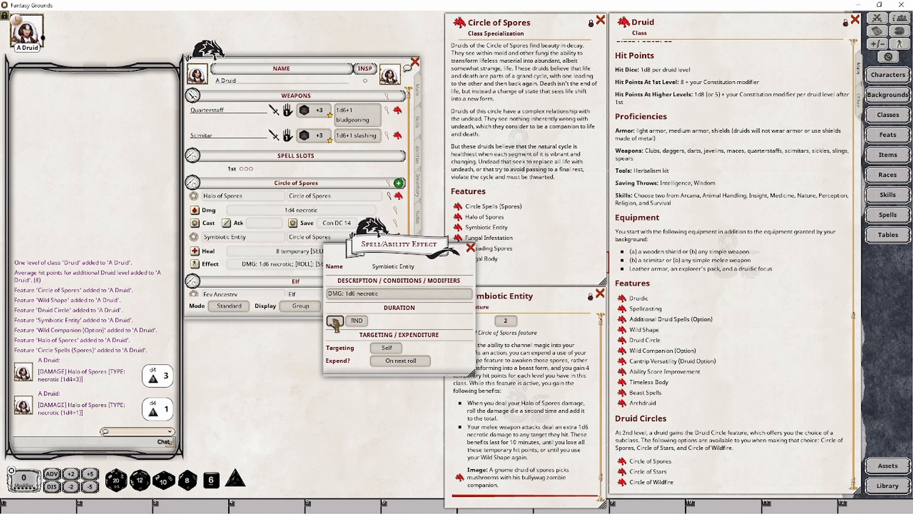
type("10")
left_click(362, 324)
left_click(362, 324)
left_click(362, 324)
left_click(362, 324)
left_click(363, 325)
left_click(471, 248)
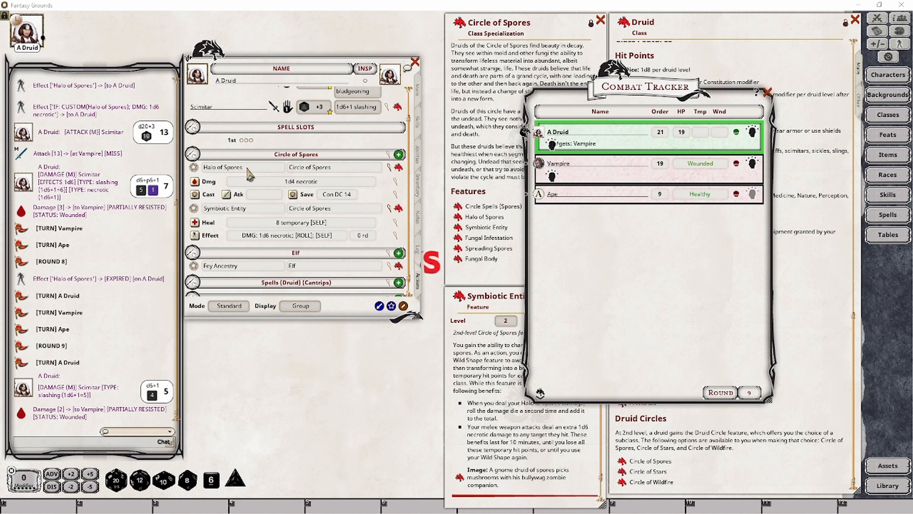
Add an effect action to the Halo of Spores power with the description "Halo of Spores;".
right_click(348, 165)
left_click(388, 170)
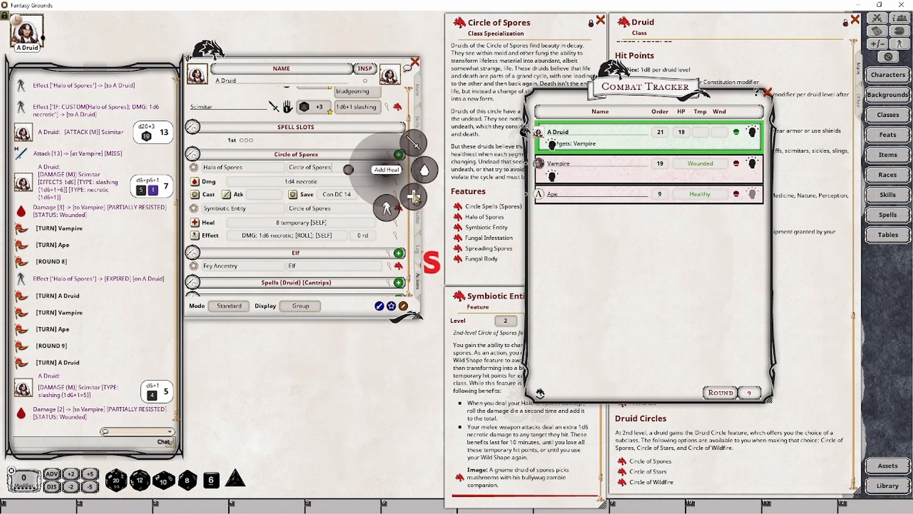
left_click(389, 211)
key("alt+Tab")
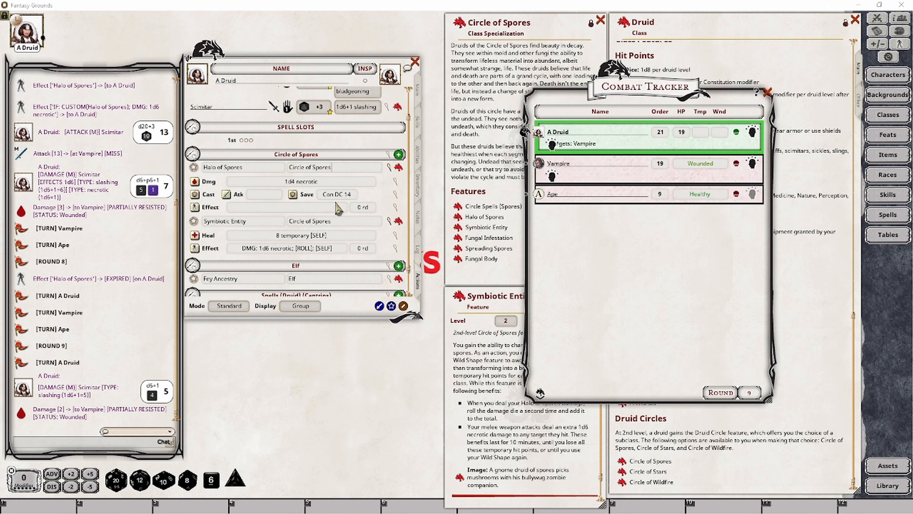
left_click(394, 208)
left_click(409, 258)
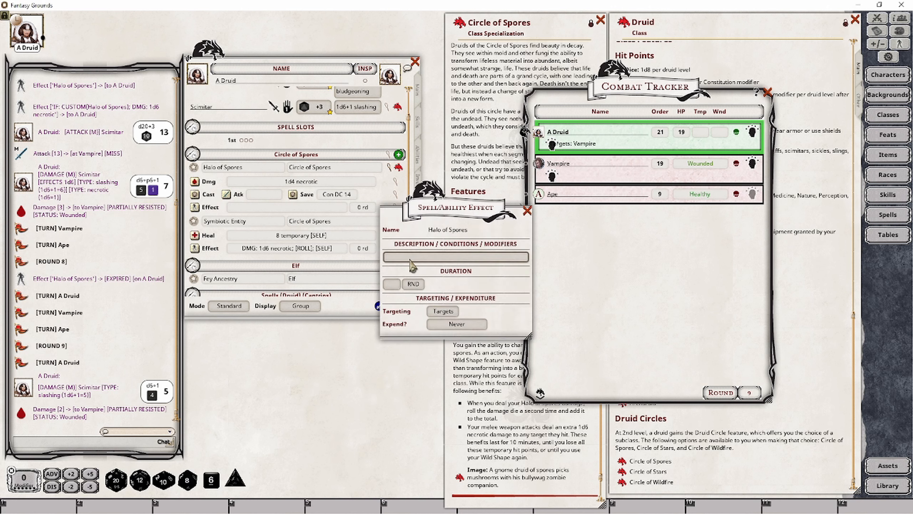
type("Halo of Spores;")
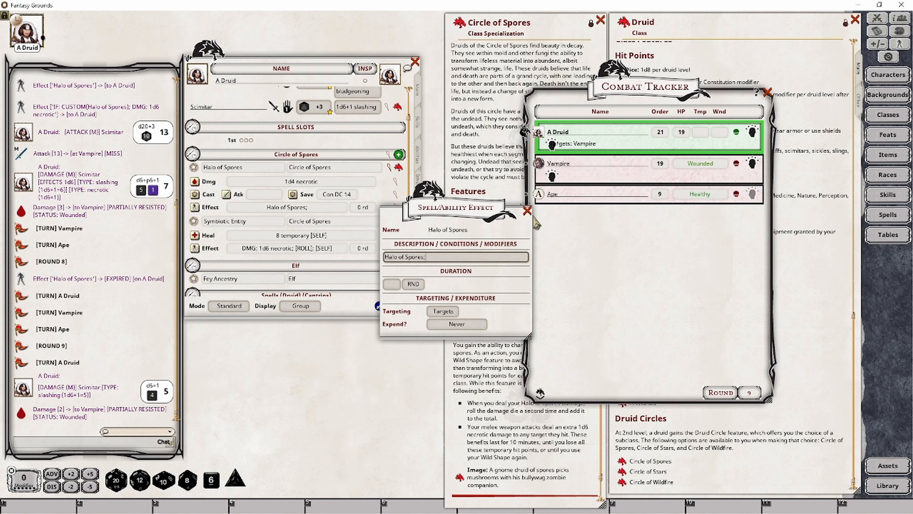
Set the Halo of Spores effect's duration to 1 round and its targeting to Self.
left_click(391, 285)
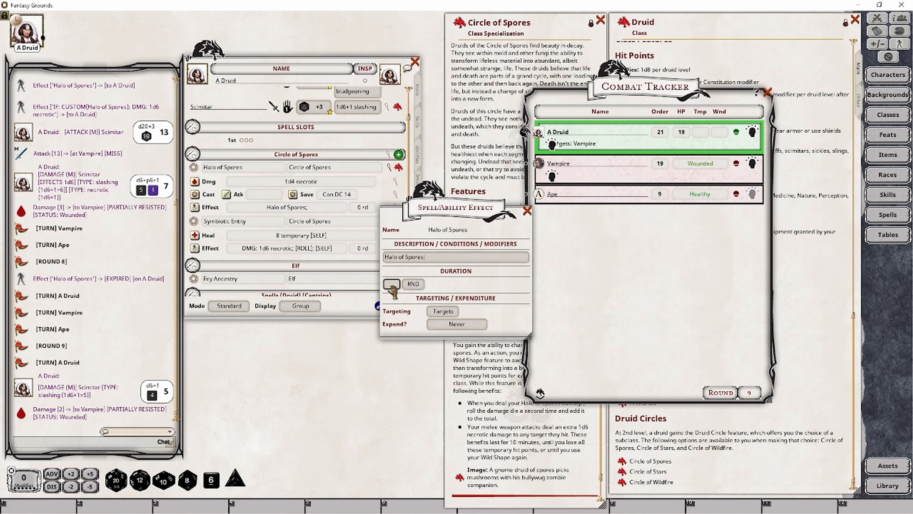
type("0")
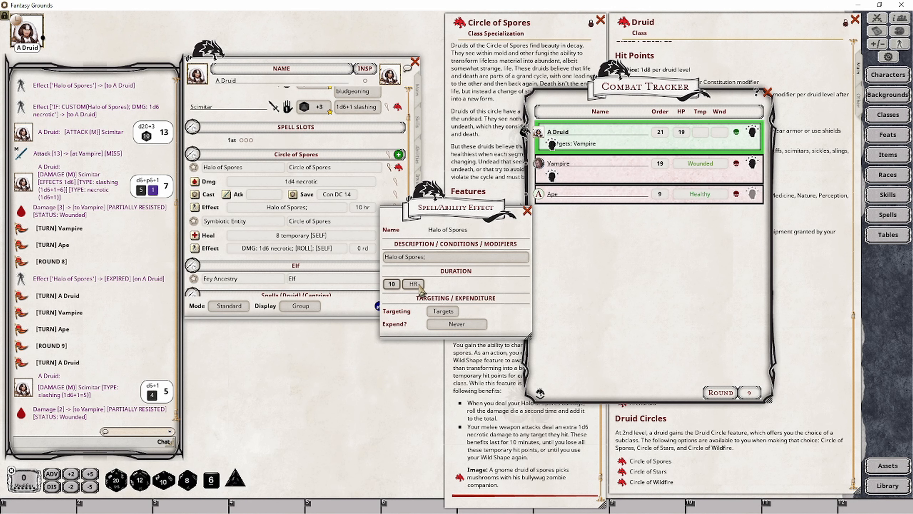
left_click(418, 286)
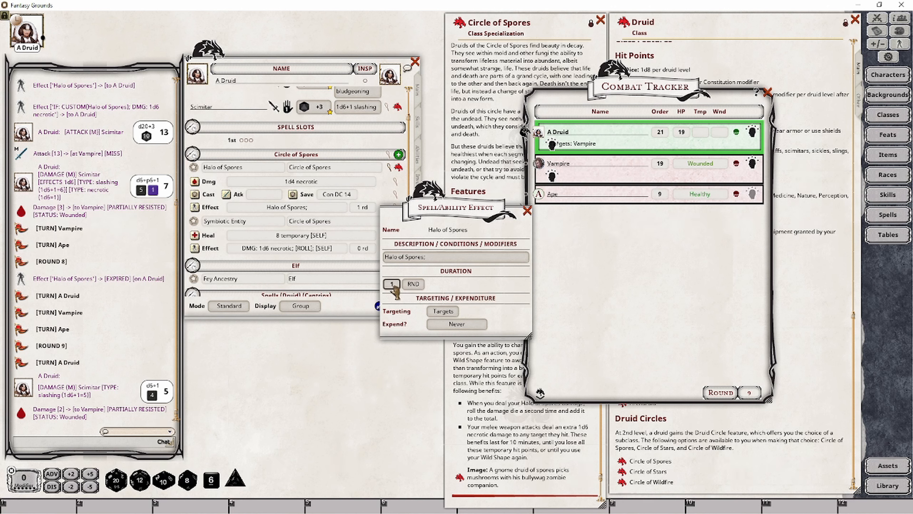
left_click(440, 311)
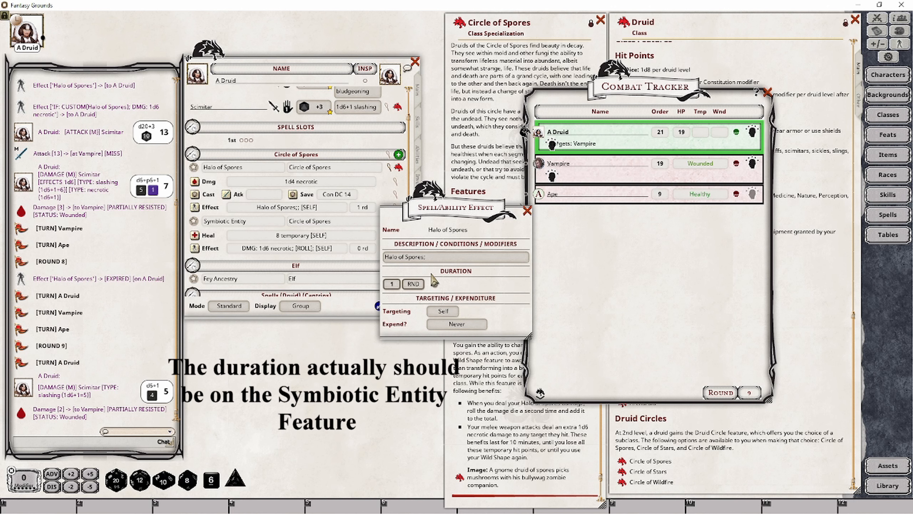
Prefix the Symbiotic Entity effect description with "IF: CUSTOM(Halo of Spores);" and remove the trailing semicolon from the Halo of Spores effect description.
left_click(528, 211)
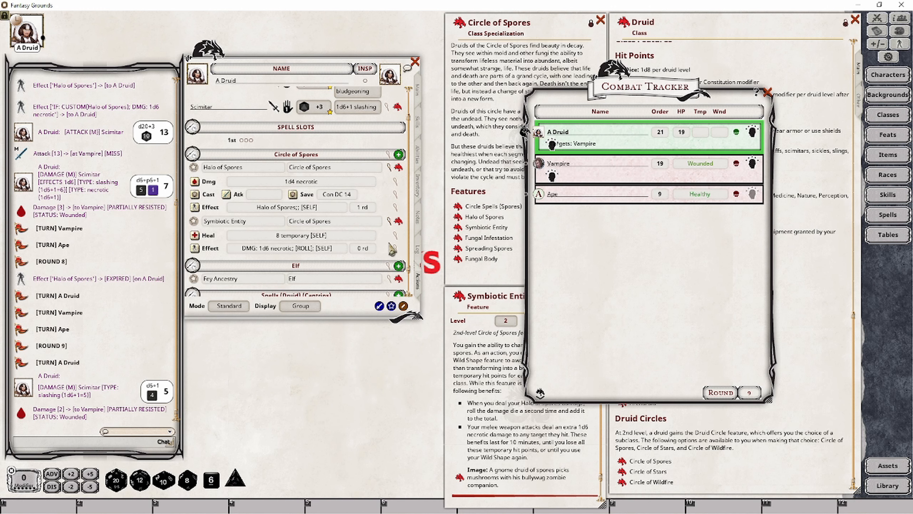
left_click(395, 249)
left_click_drag(457, 253, 365, 278)
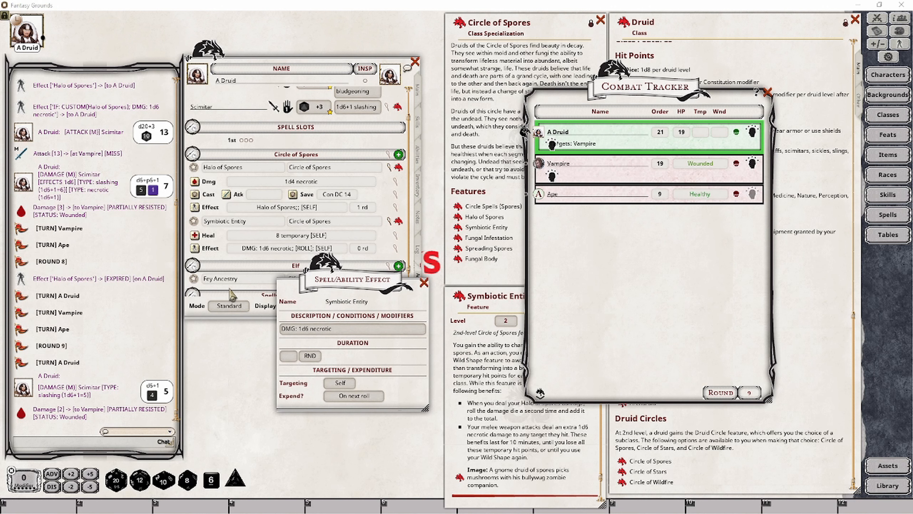
left_click(336, 327)
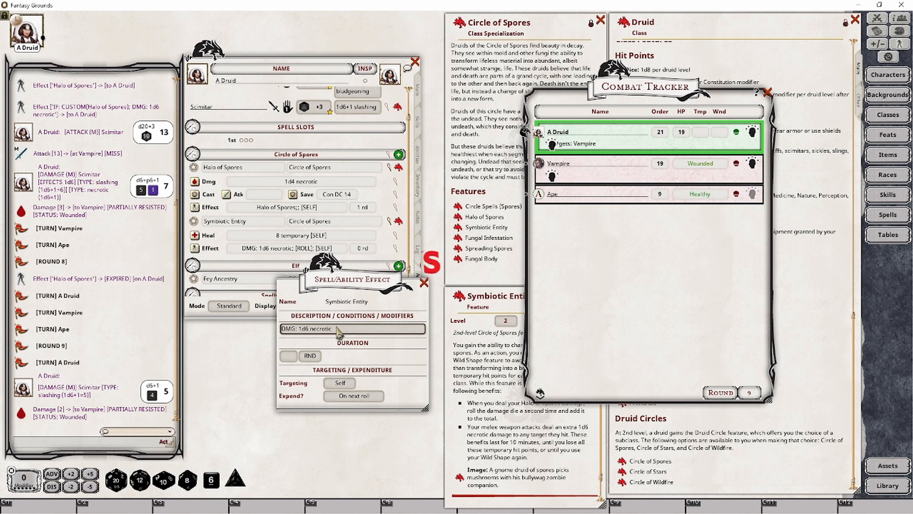
key("Home")
type("IF: CUSTOM(Halo of Spores);")
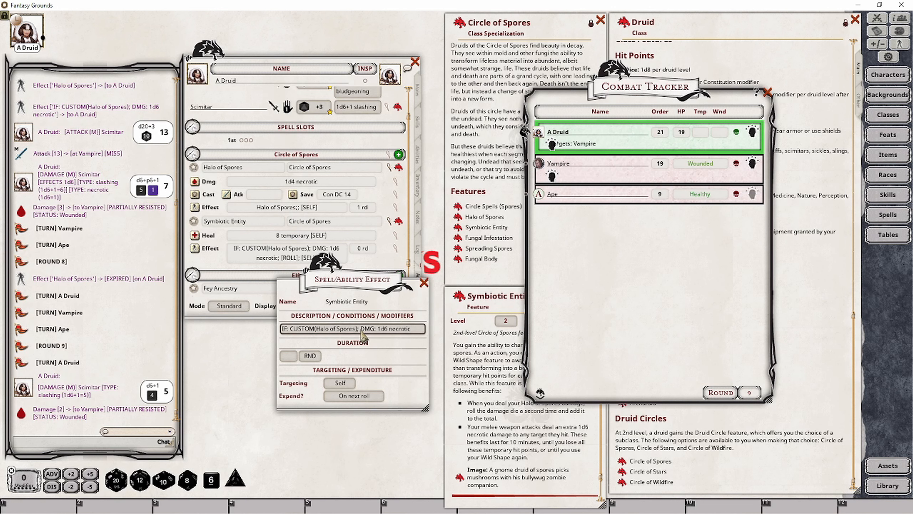
type(";")
left_click(425, 283)
left_click(395, 208)
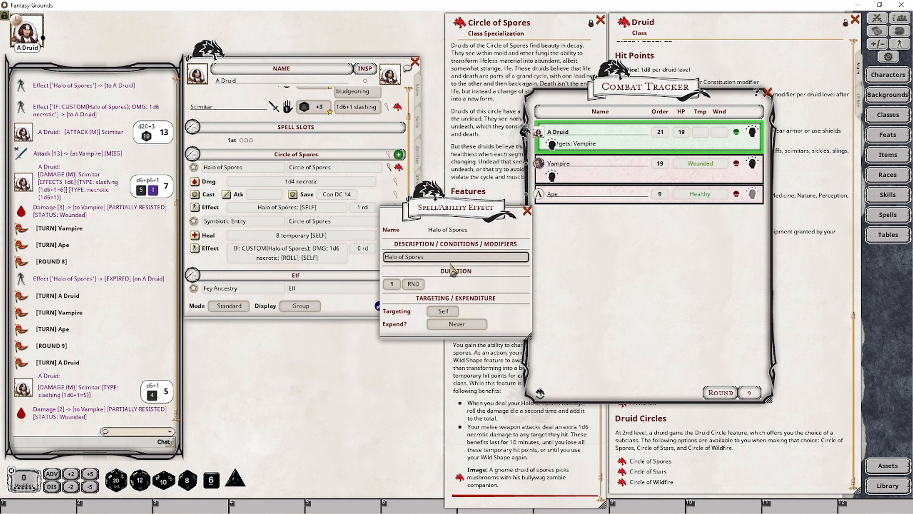
left_click(527, 210)
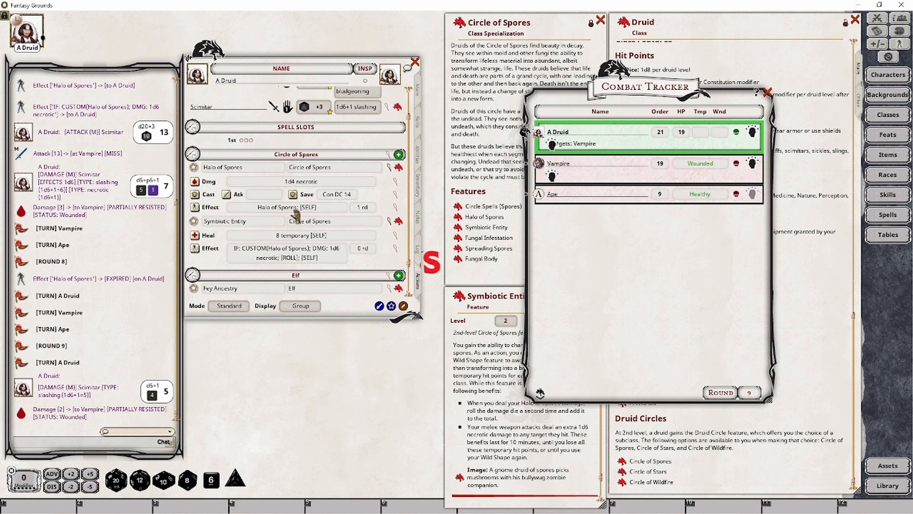
Apply the Halo of Spores and Symbiotic Entity effects to the druid and roll a Scimitar attack and damage against the Vampire.
left_click(196, 209)
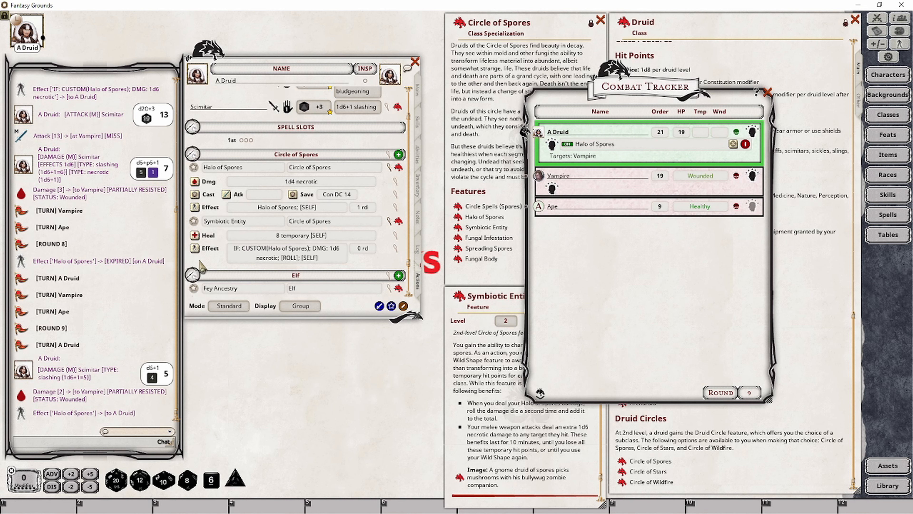
left_click(199, 253)
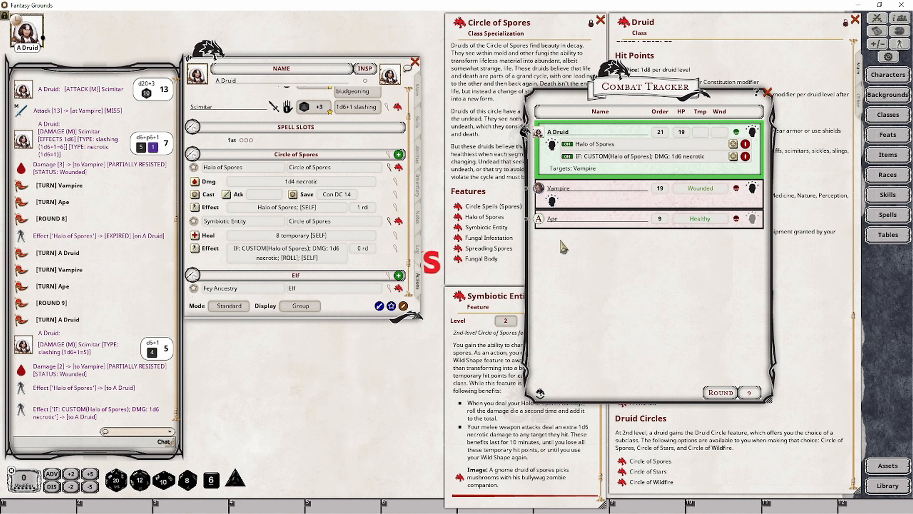
left_click_drag(315, 107, 82, 153)
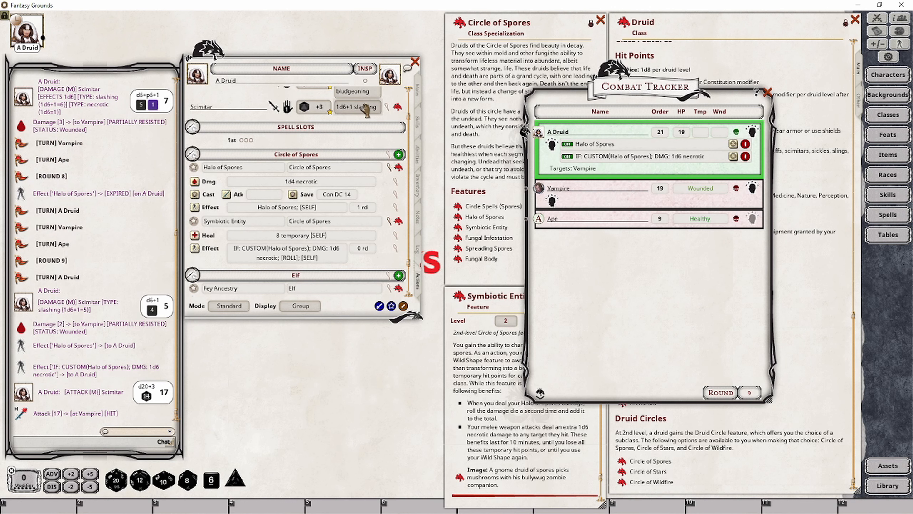
left_click_drag(366, 108, 72, 161)
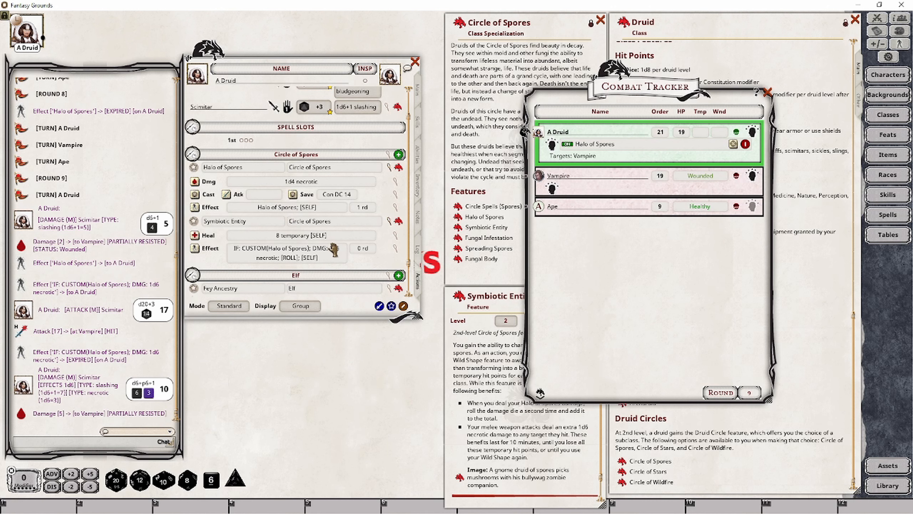
Reapply the Symbiotic Entity effect, test it with a Scimitar damage roll in round 10, and remove it from the combat tracker.
left_click(194, 252)
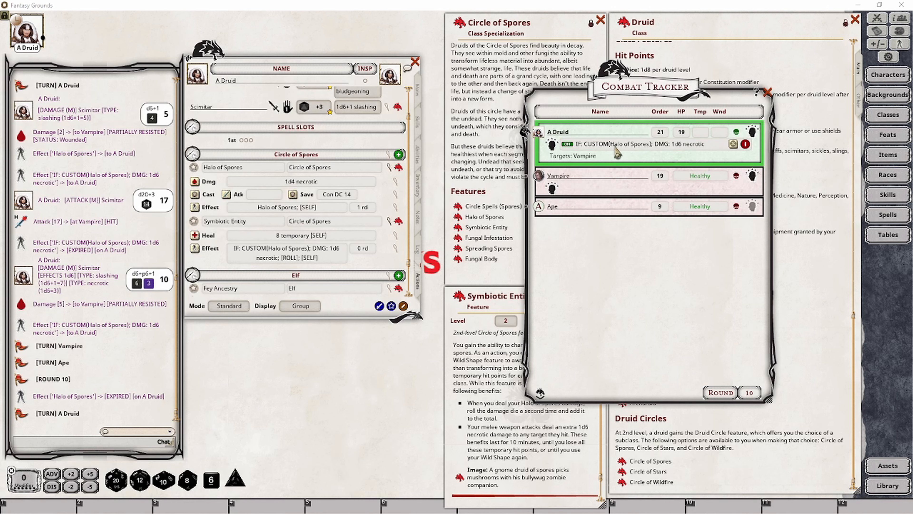
double_click(353, 107)
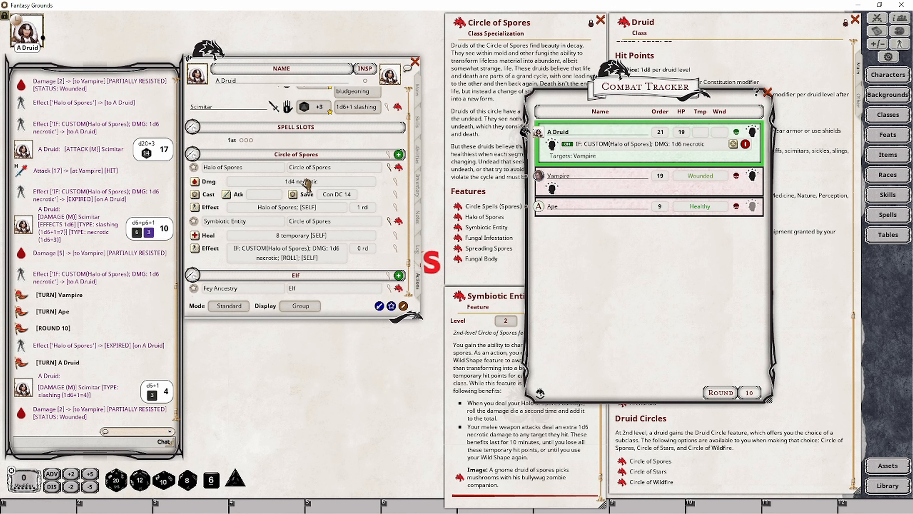
left_click(746, 144)
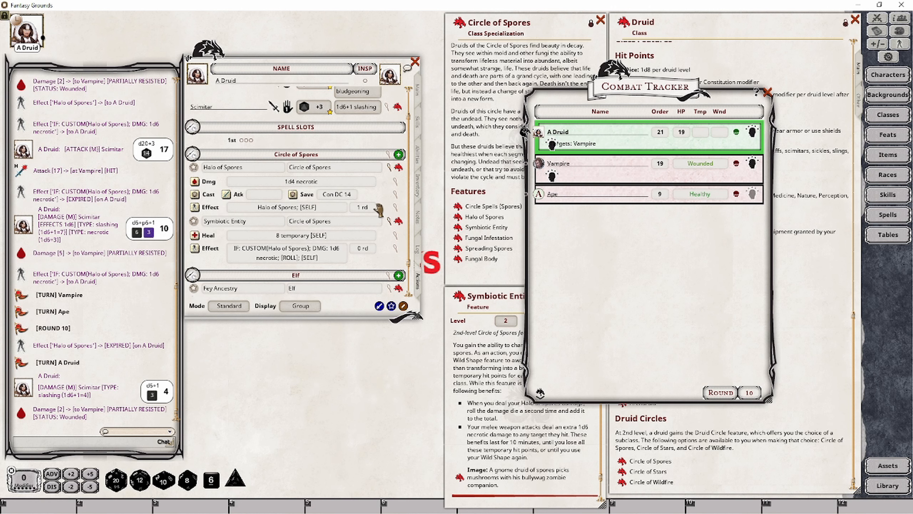
Set the Halo of Spores effect's duration to 10 minutes.
left_click(395, 210)
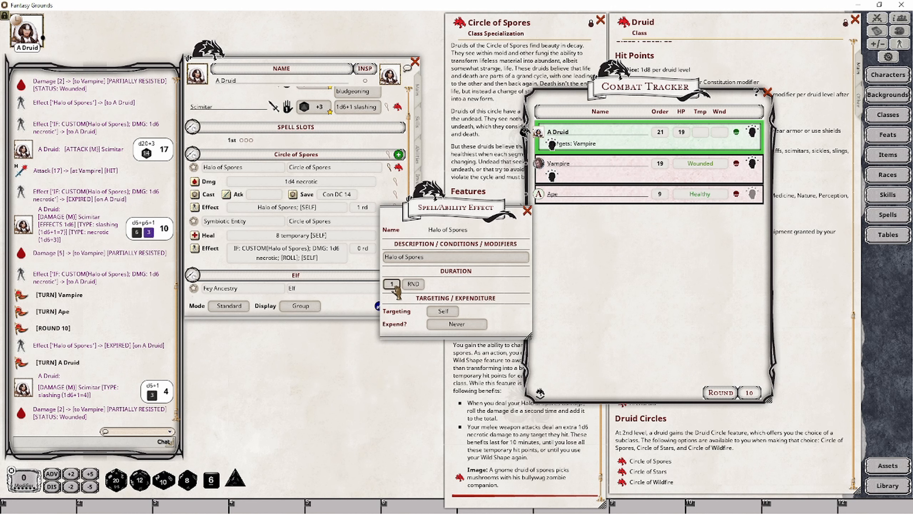
key("BackSpace")
left_click(416, 285)
left_click(392, 287)
type("10")
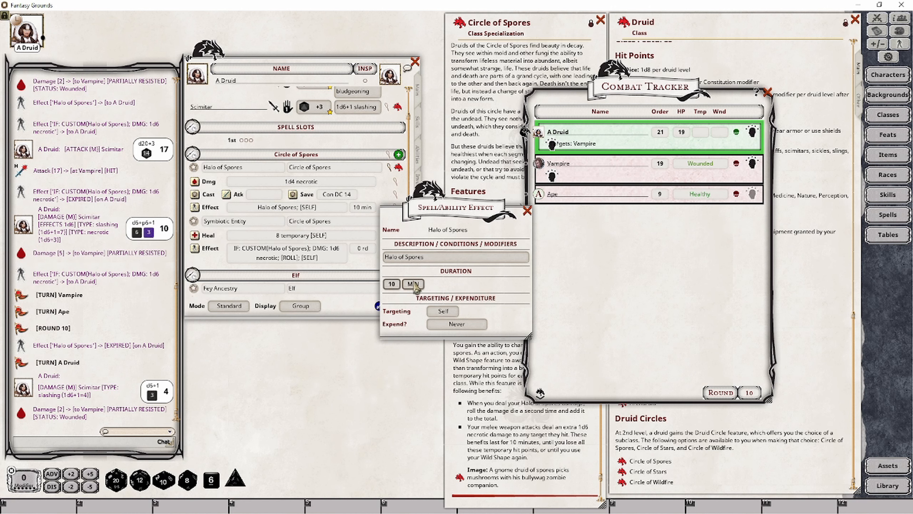
left_click(527, 211)
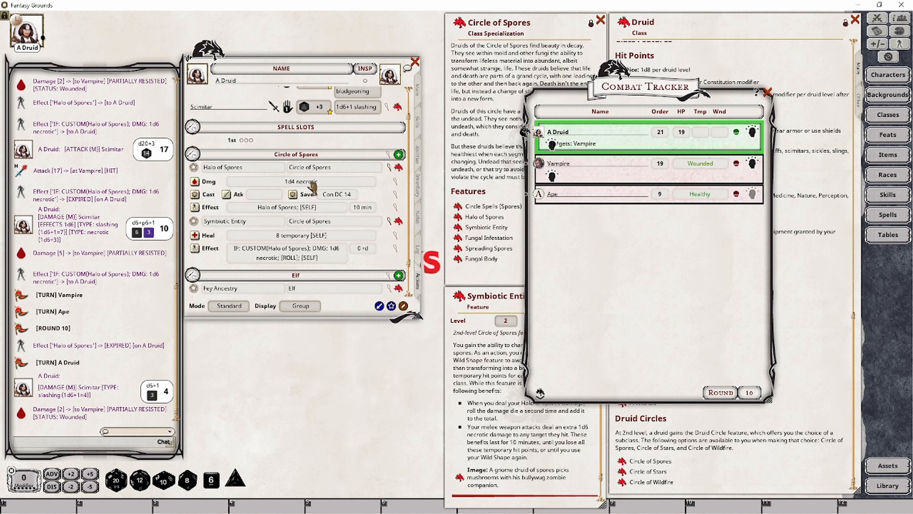
Close the Symbiotic Entity feature, add a third Druid level to the character, and show the character's actions.
left_click(466, 378)
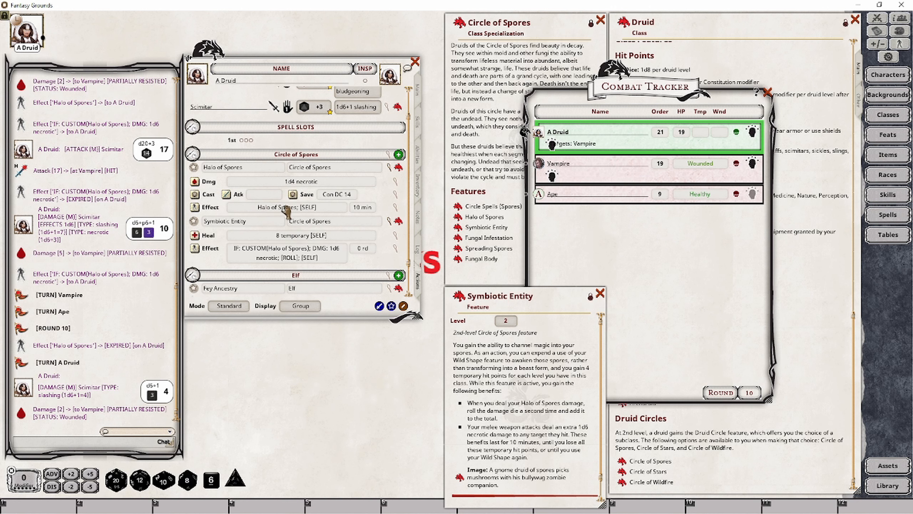
left_click(599, 293)
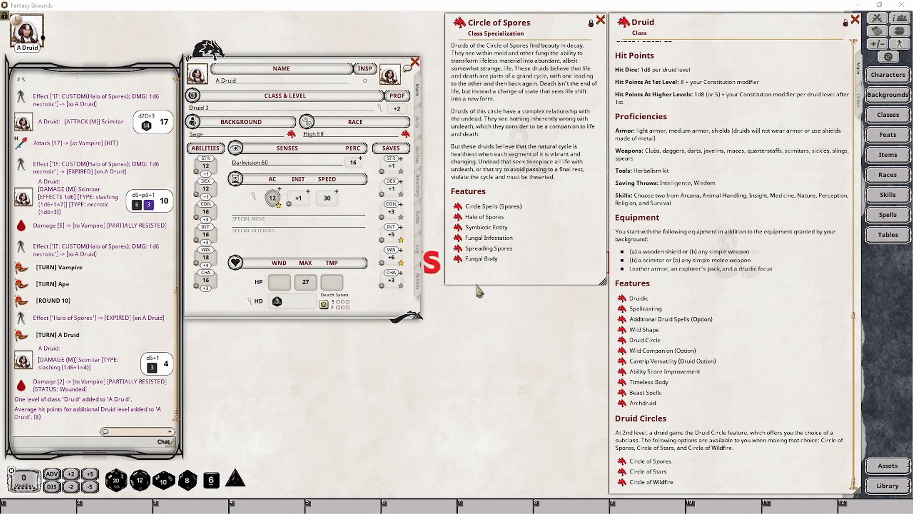
left_click(417, 283)
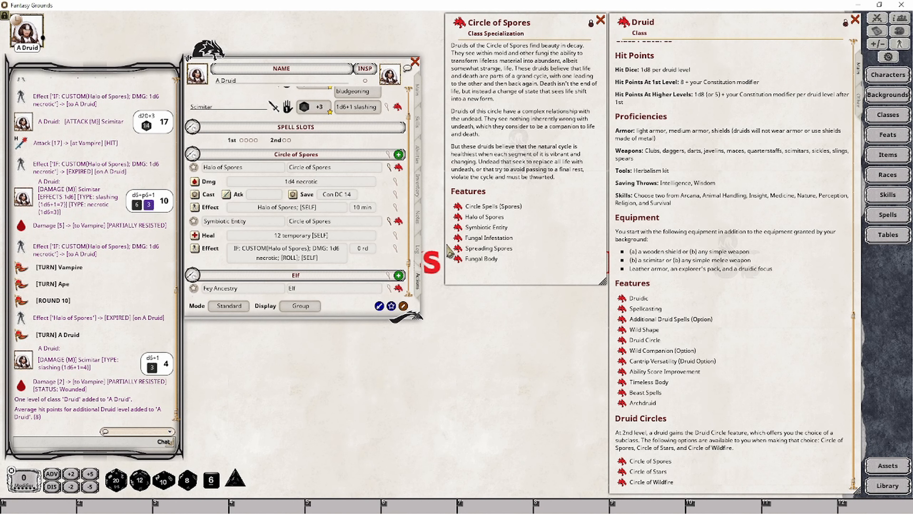
Open the Circle Spells (Spores) feature and its 3rd-level spells Blindness/Deafness and Gentle Repose, collapsing the Circle of Spores power group.
left_click(460, 209)
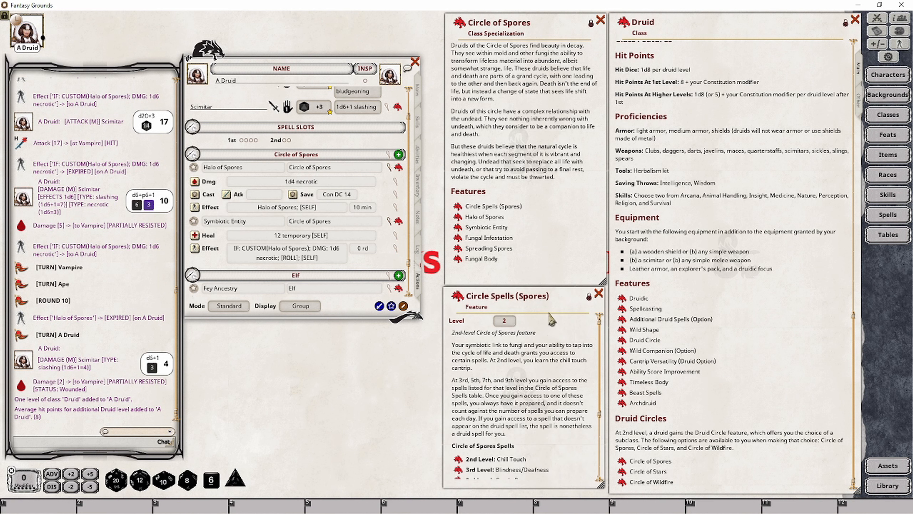
left_click(192, 155)
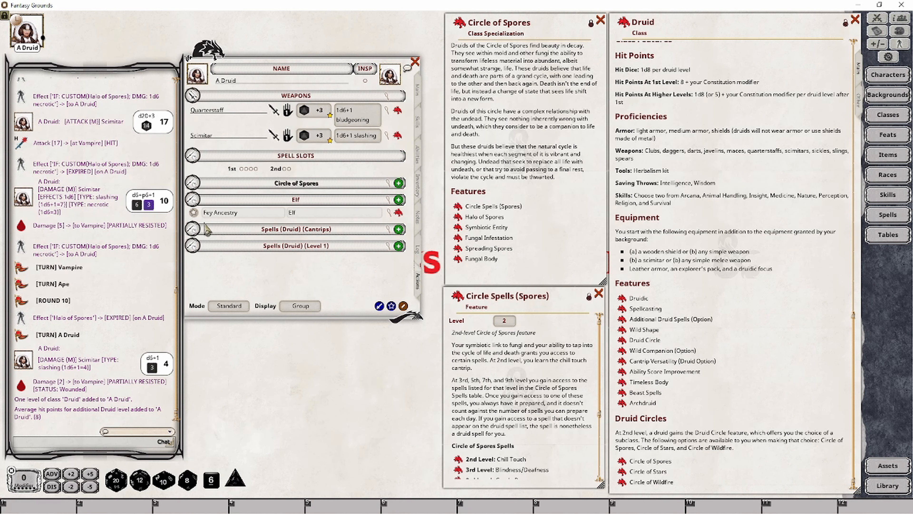
scroll(519, 421, "down", 3)
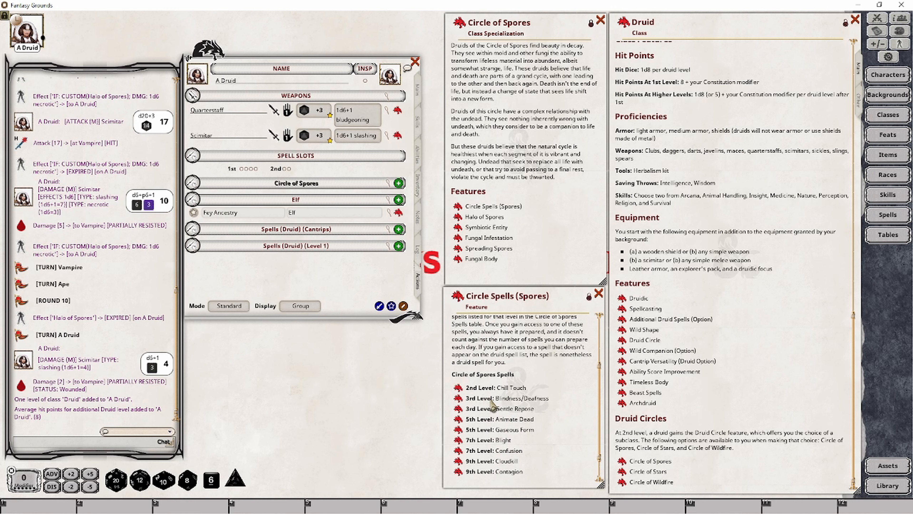
left_click(459, 397)
left_click_drag(438, 192, 218, 346)
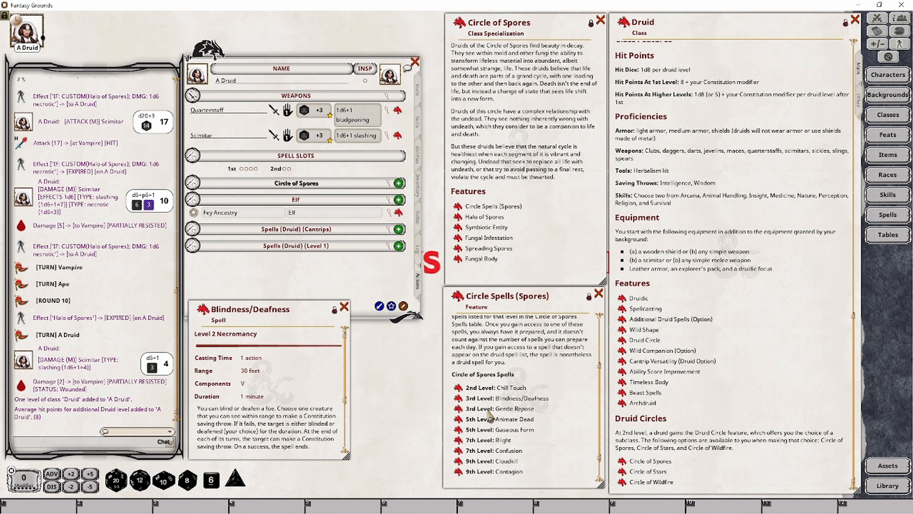
left_click(458, 408)
left_click_drag(449, 191, 611, 145)
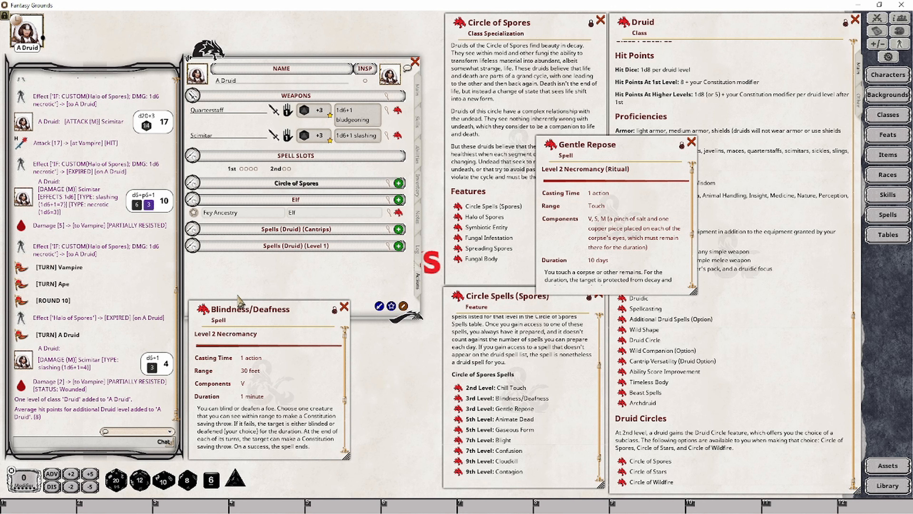
Add Blindness/Deafness to the druid's actions and change its group name to "Circle Spells".
left_click_drag(204, 312, 248, 288)
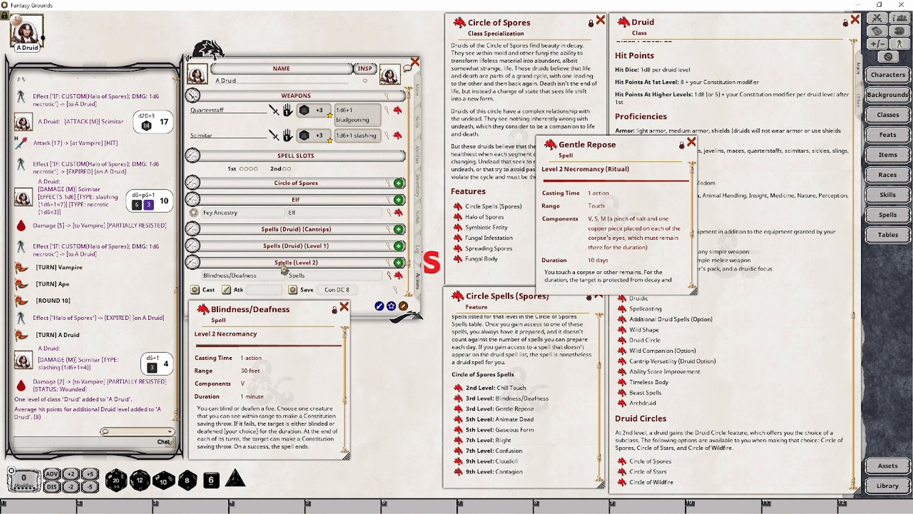
left_click(315, 277)
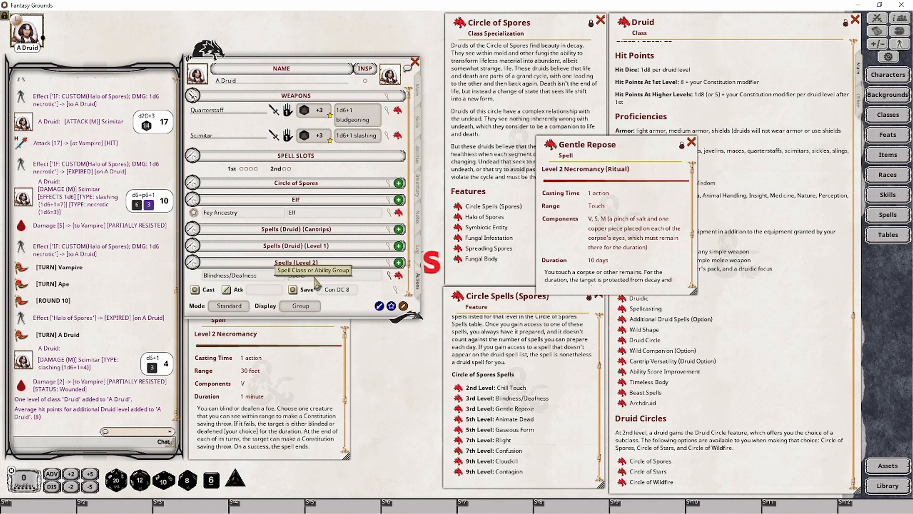
type("Circle")
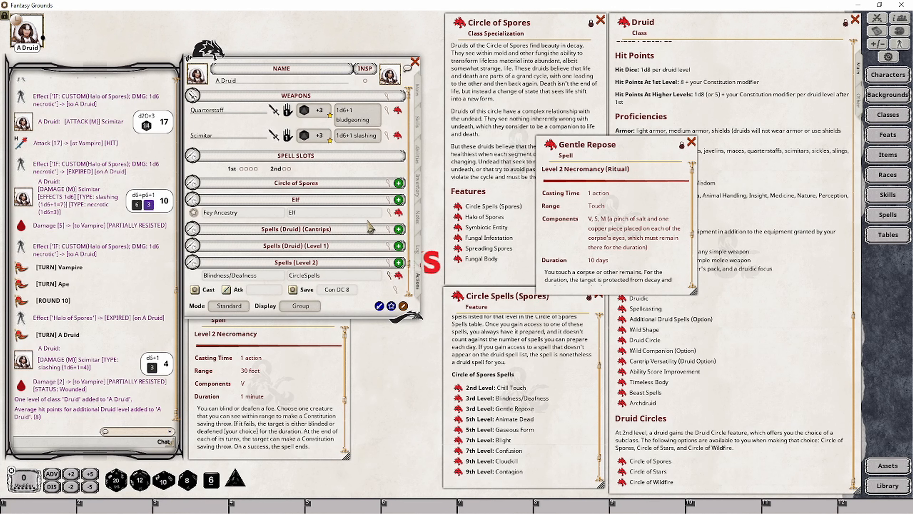
key("Tab")
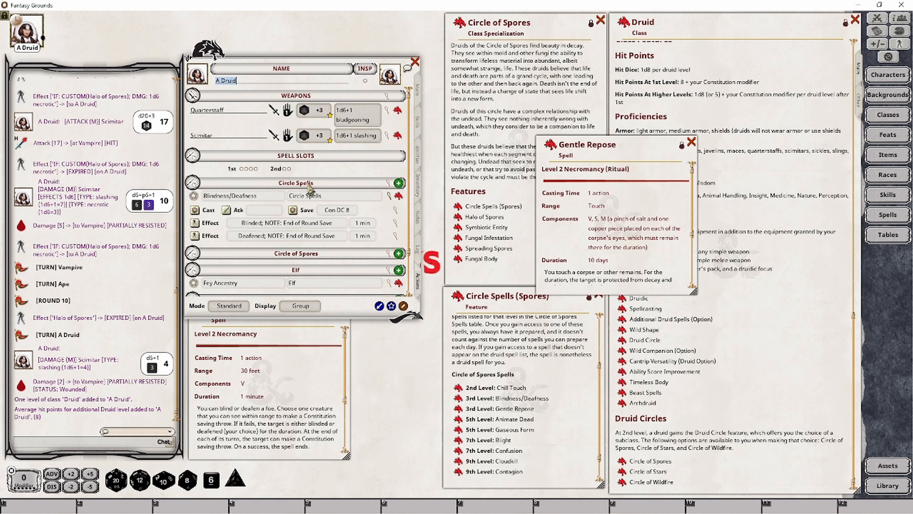
Set the Circle Spells power group's type to Spells and close the Blindness/Deafness description.
left_click(388, 184)
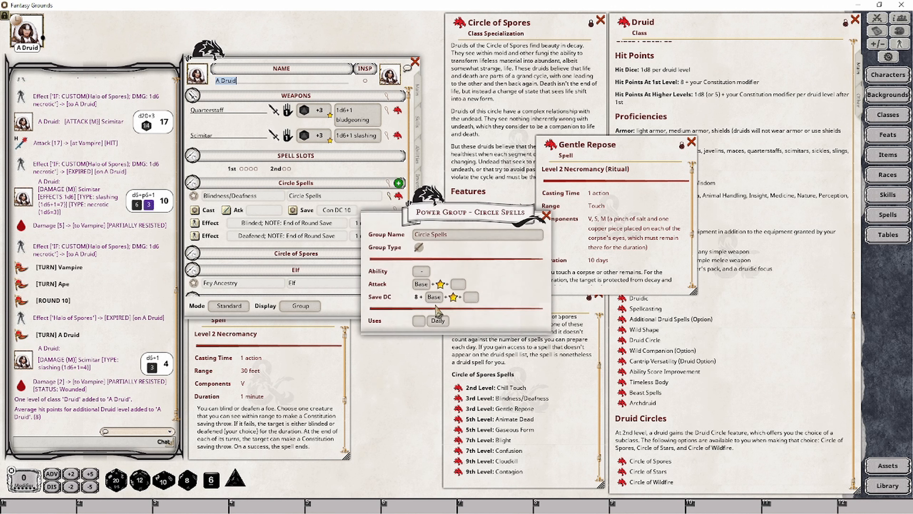
left_click(547, 216)
left_click(391, 183)
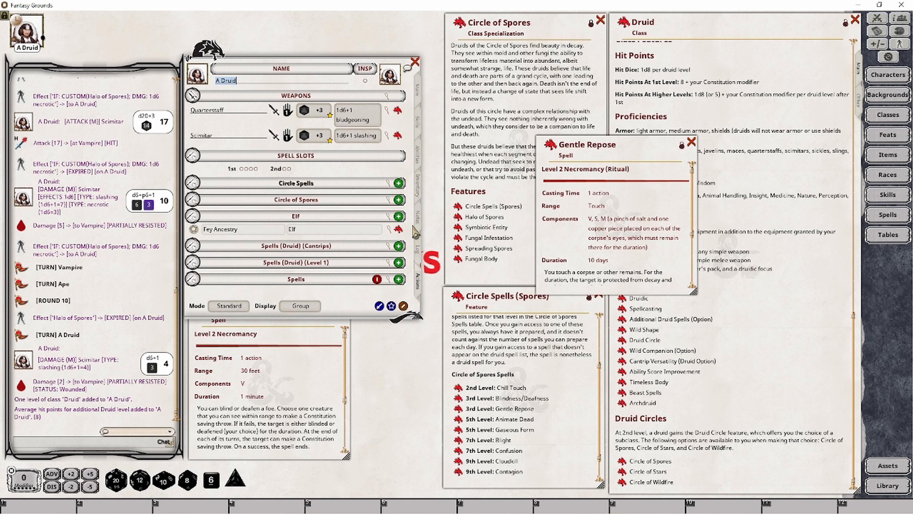
left_click(390, 184)
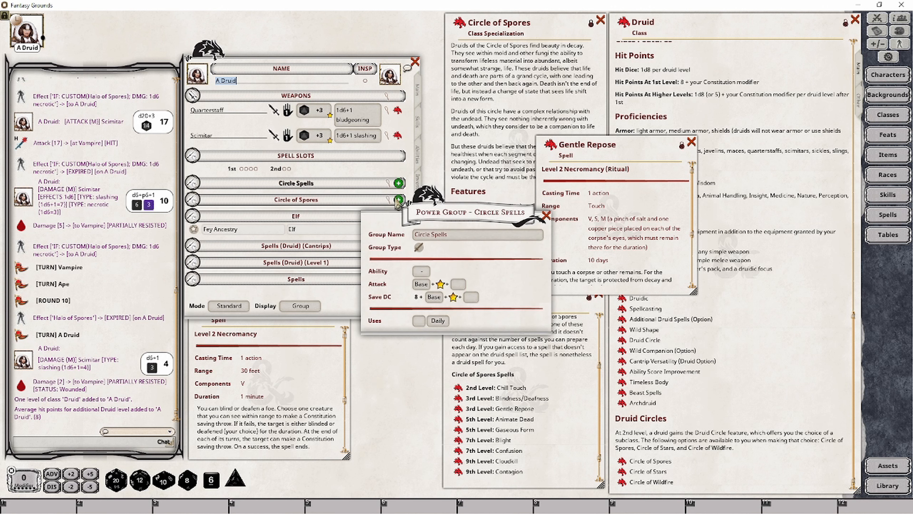
left_click(419, 249)
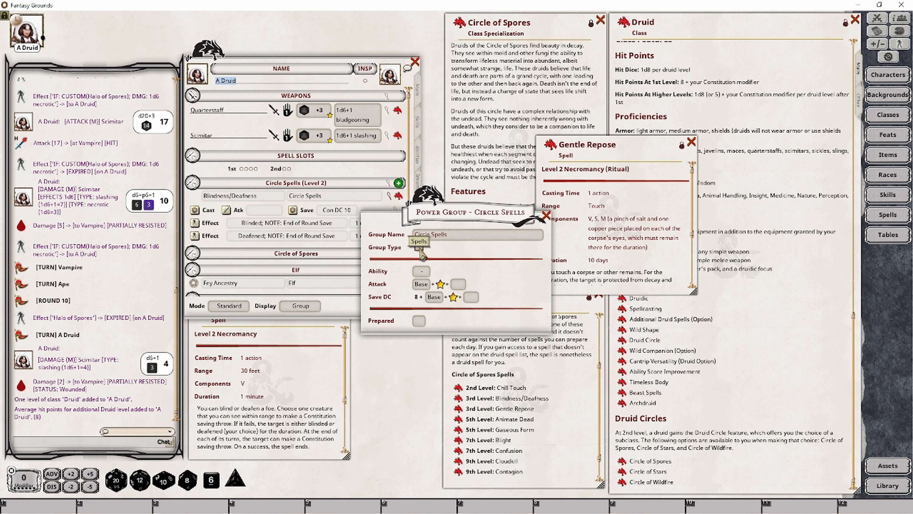
left_click(547, 216)
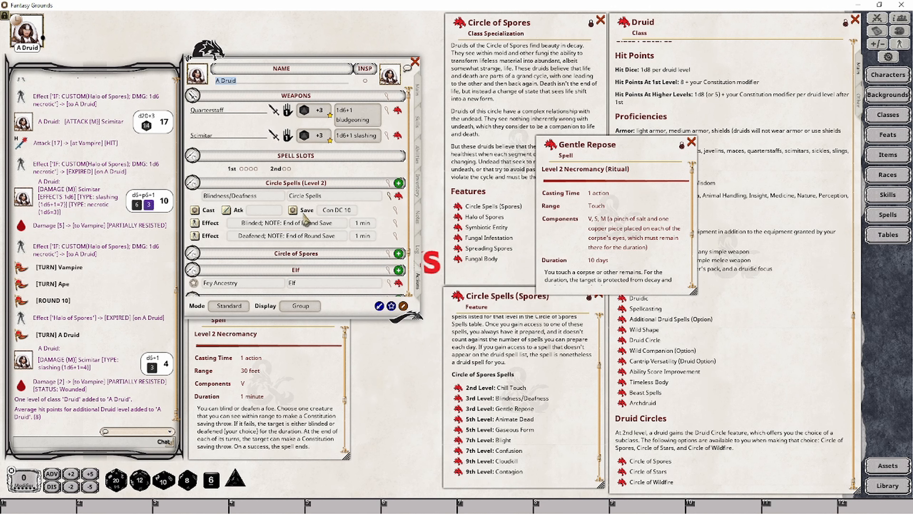
left_click(308, 346)
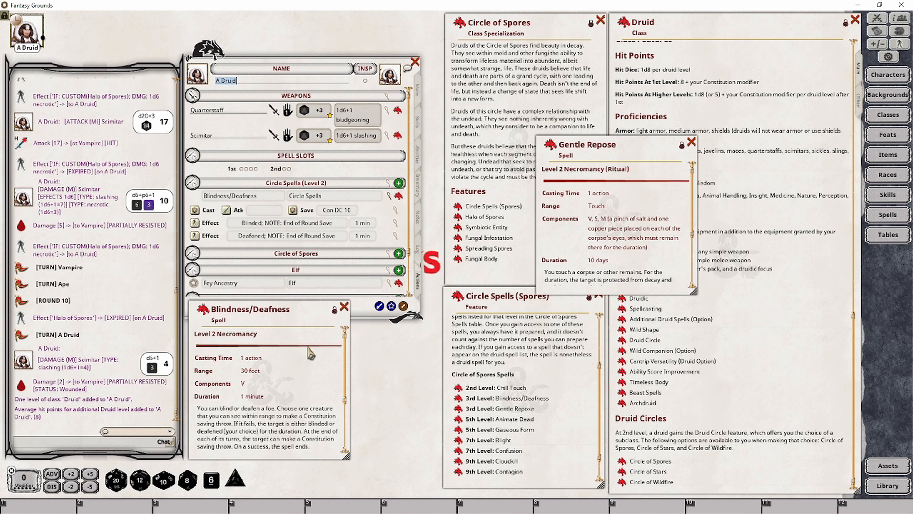
left_click(344, 307)
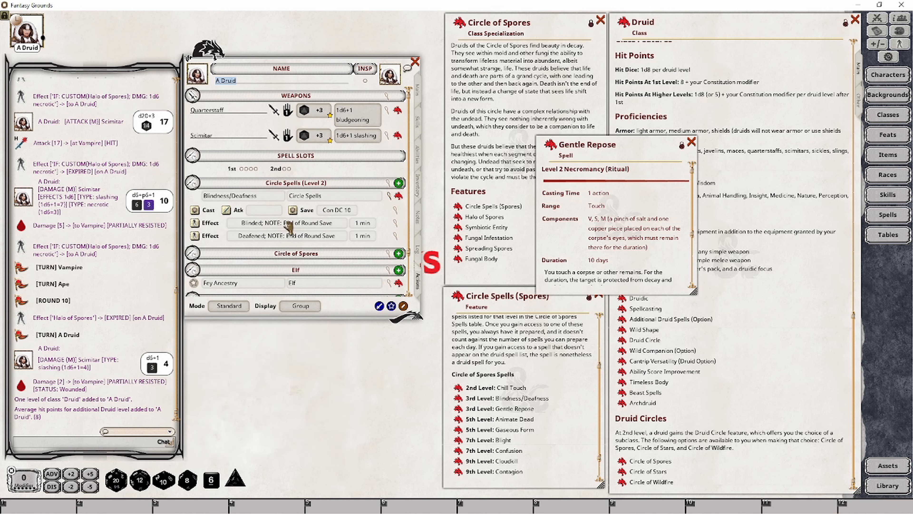
Add Gentle Repose to the druid's level 2 Circle Spells and collapse the Blindness/Deafness action details.
left_click(229, 306)
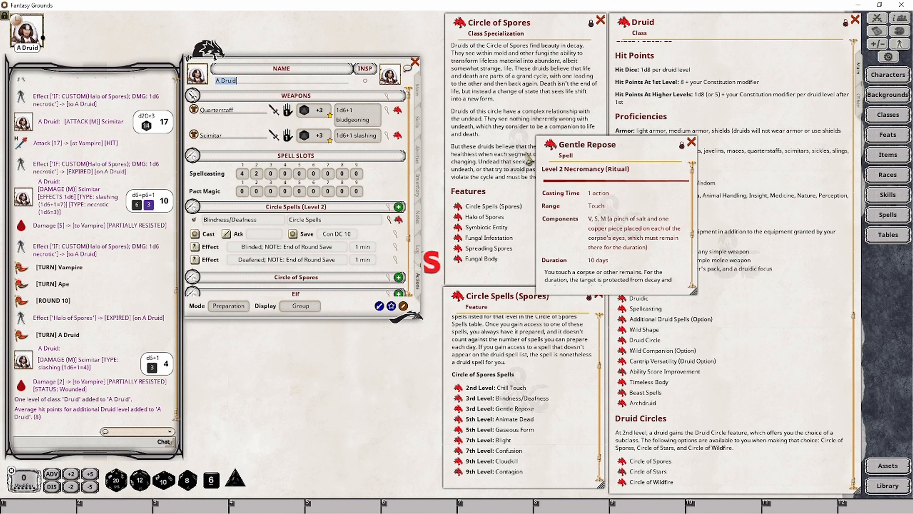
left_click_drag(550, 145, 324, 236)
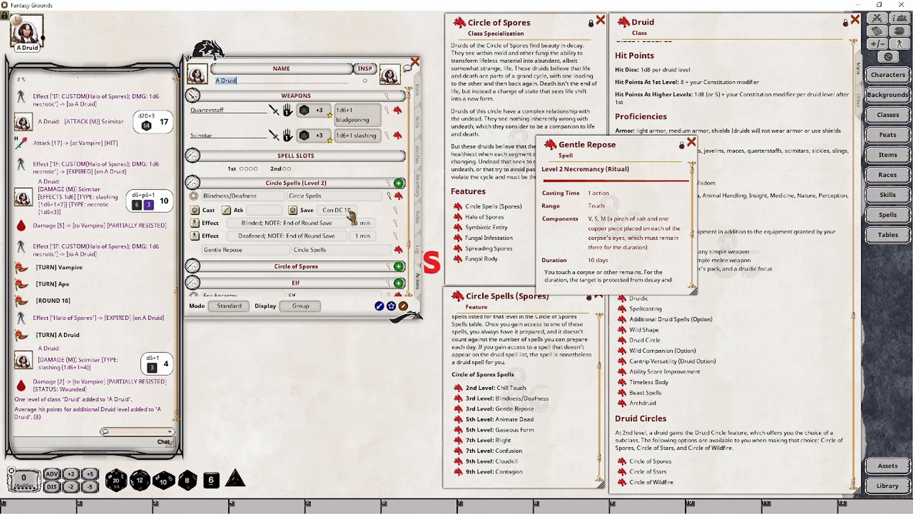
left_click(389, 197)
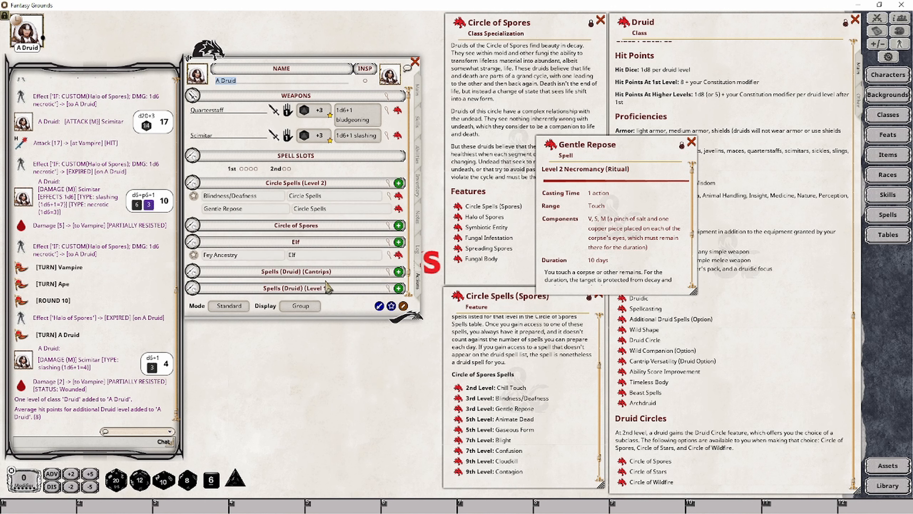
Delete the empty Spells power group, close the Gentle Repose description, and collapse the Elf group.
scroll(341, 277, "down", 1)
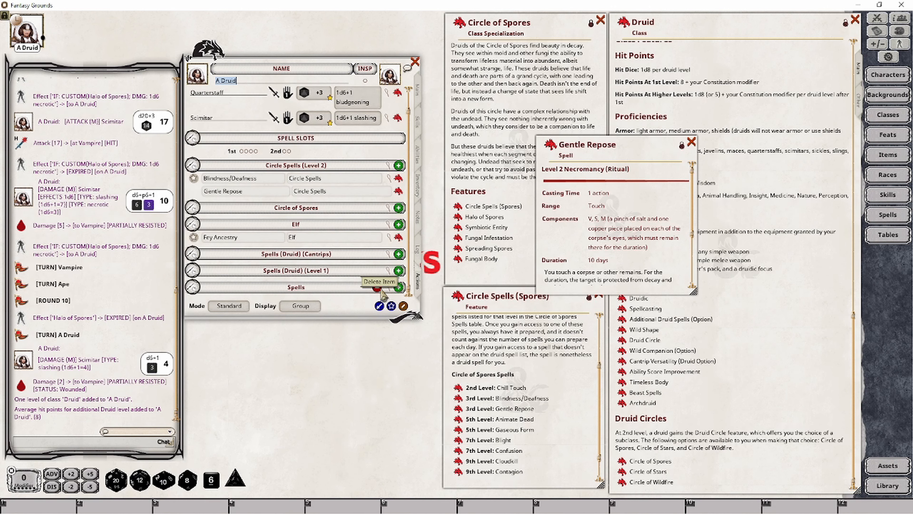
scroll(341, 193, "up", 1)
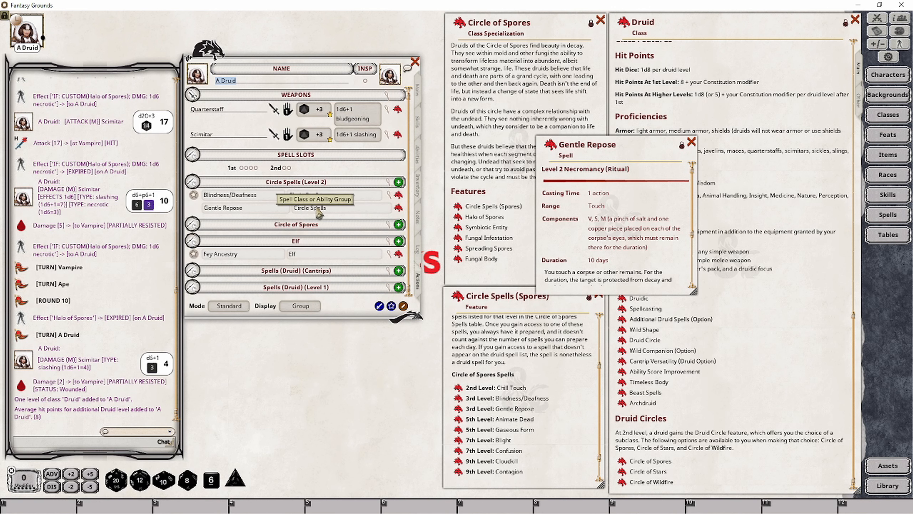
left_click(691, 143)
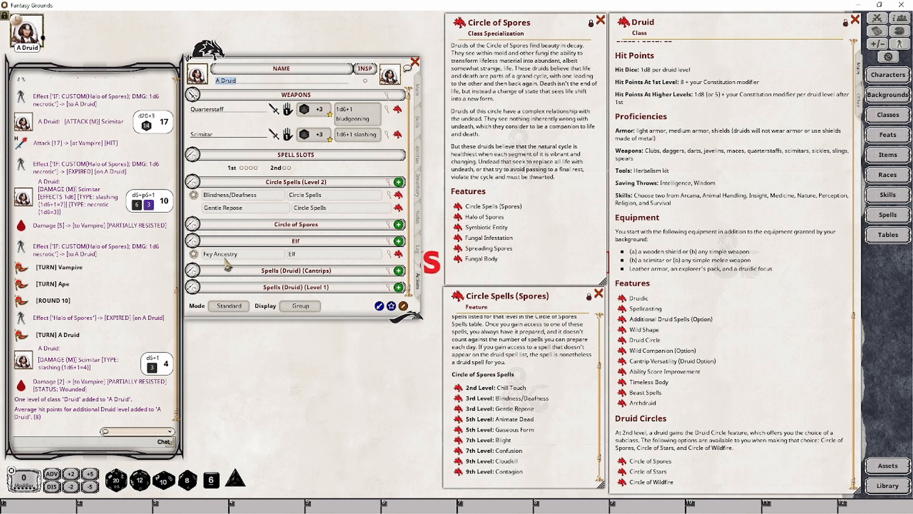
left_click(198, 244)
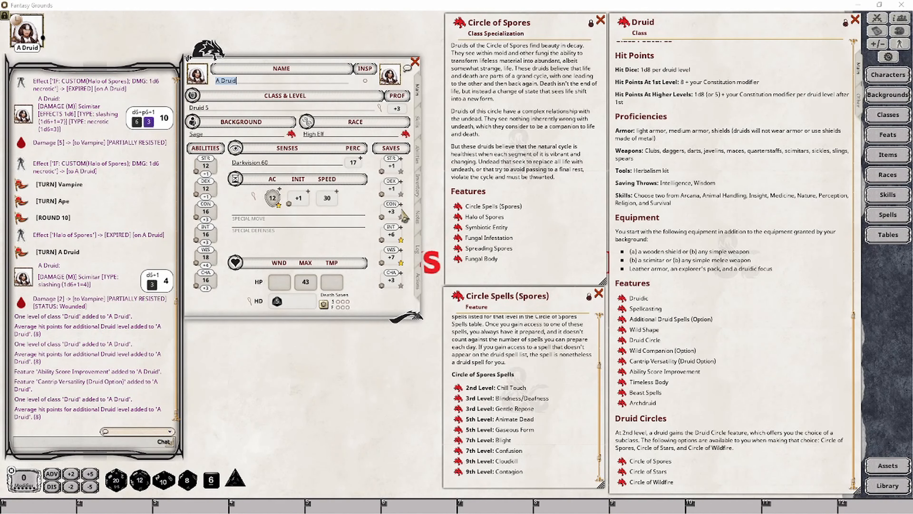
Show the druid's actions and add the 5th-level circle spells Animate Dead and Gaseous Form.
left_click(418, 282)
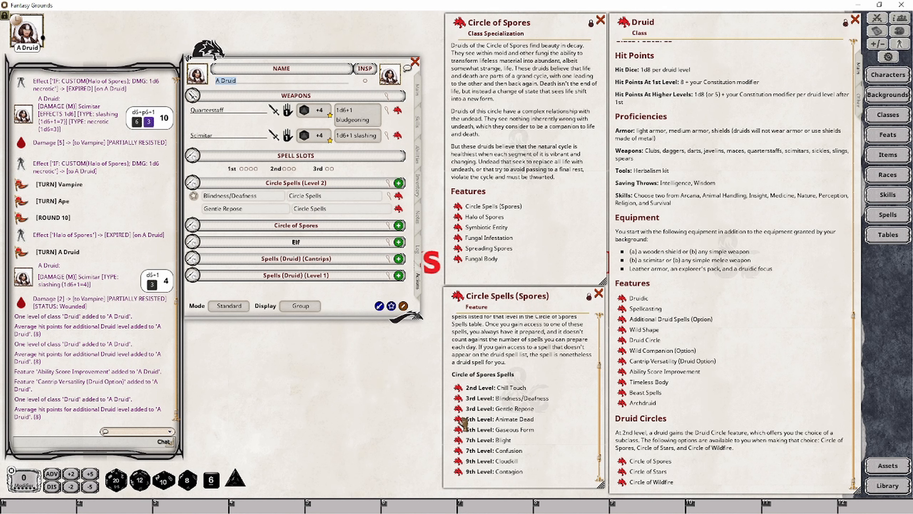
left_click_drag(462, 421, 278, 203)
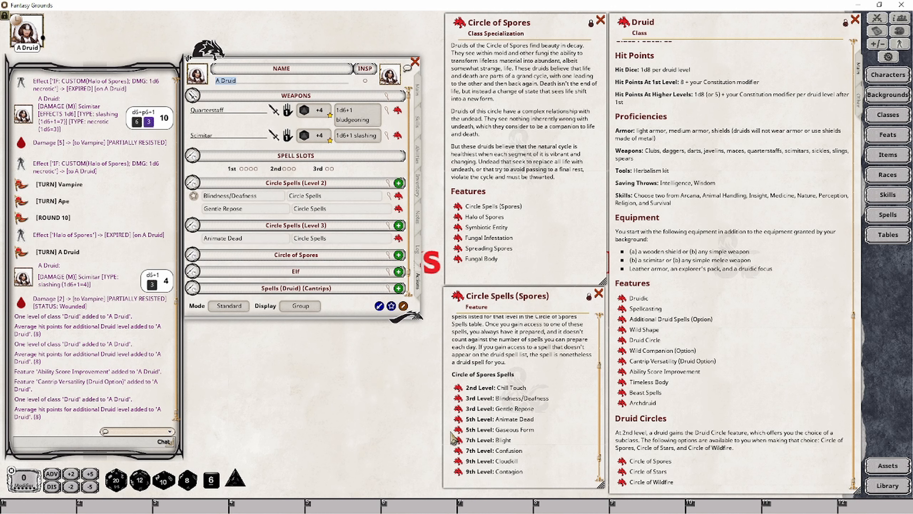
left_click_drag(457, 430, 288, 207)
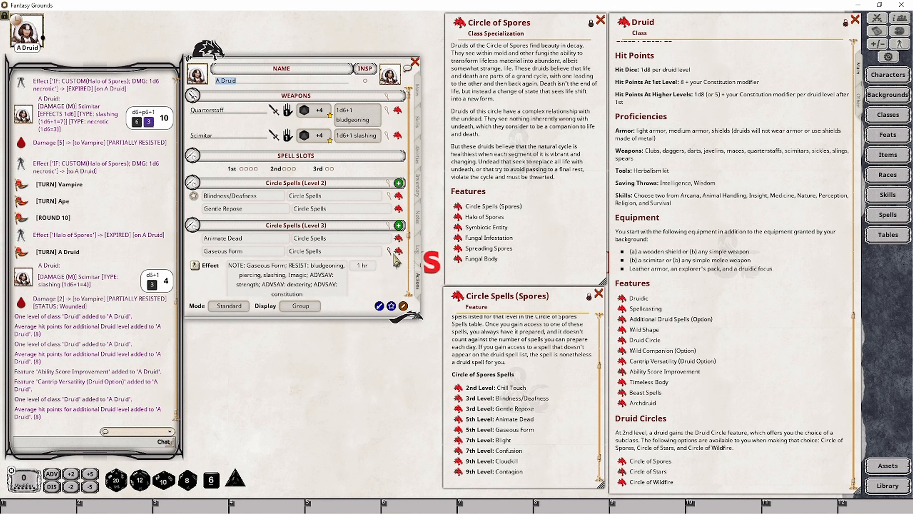
Switch the actions to Preparation mode and mark Blindness/Deafness, Gentle Repose, Animate Dead and Gaseous Form as prepared.
left_click(231, 309)
left_click(193, 233)
left_click(193, 262)
left_click(194, 275)
scroll(233, 282, "down", 3)
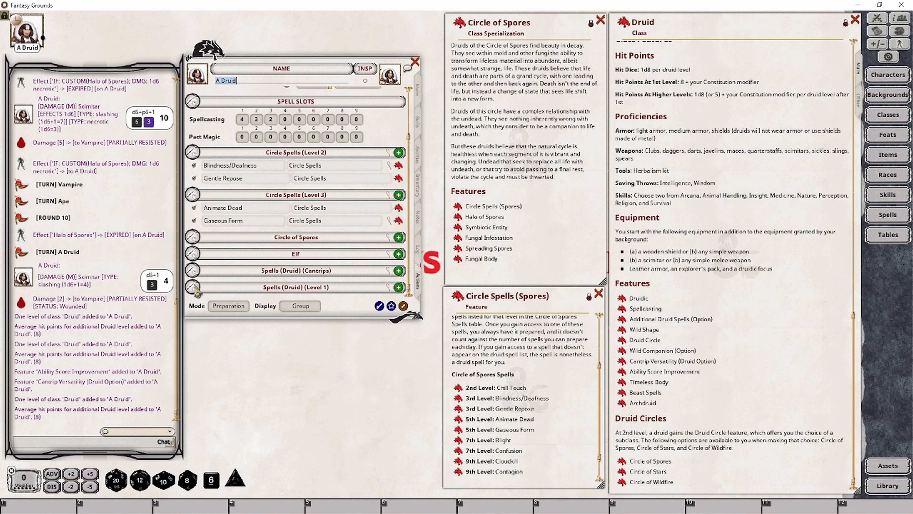
Expand the level 1 druid spells and mark Cure Wounds, Entangle, Goodberry, Healing Word and Thunderwave as prepared.
scroll(269, 244, "down", 2)
scroll(267, 239, "down", 1)
left_click(193, 237)
left_click(194, 248)
left_click(193, 236)
left_click(194, 248)
left_click(194, 262)
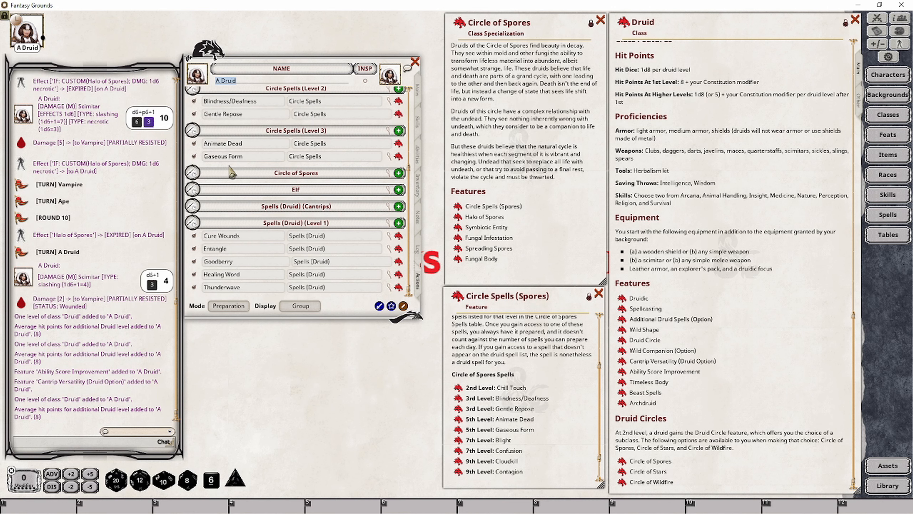
scroll(236, 207, "up", 2)
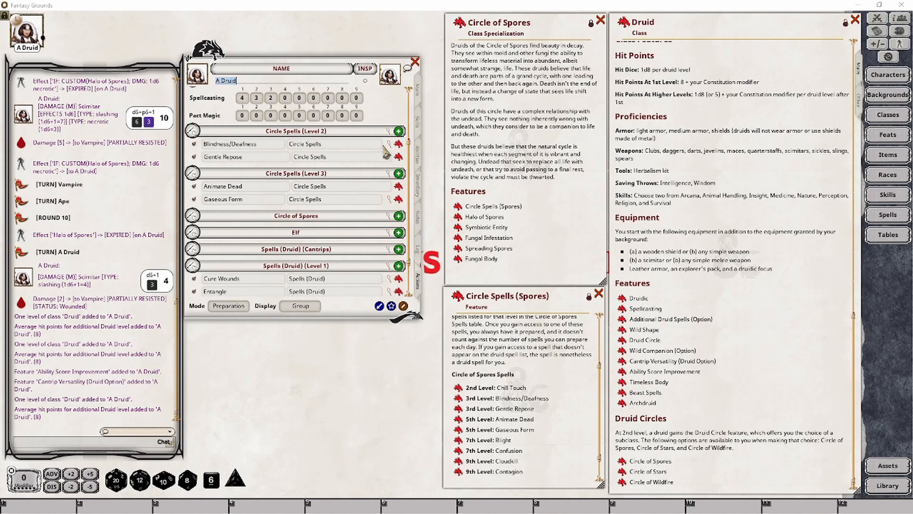
Switch the actions to Combat mode and try expending and restoring the 1st-, 2nd- and 3rd-level spell slots.
left_click(228, 306)
scroll(243, 180, "up", 3)
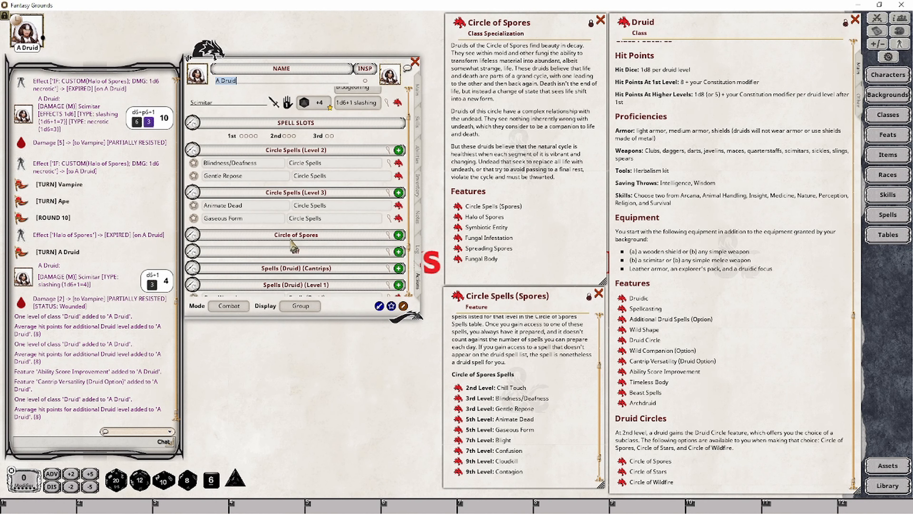
left_click(242, 164)
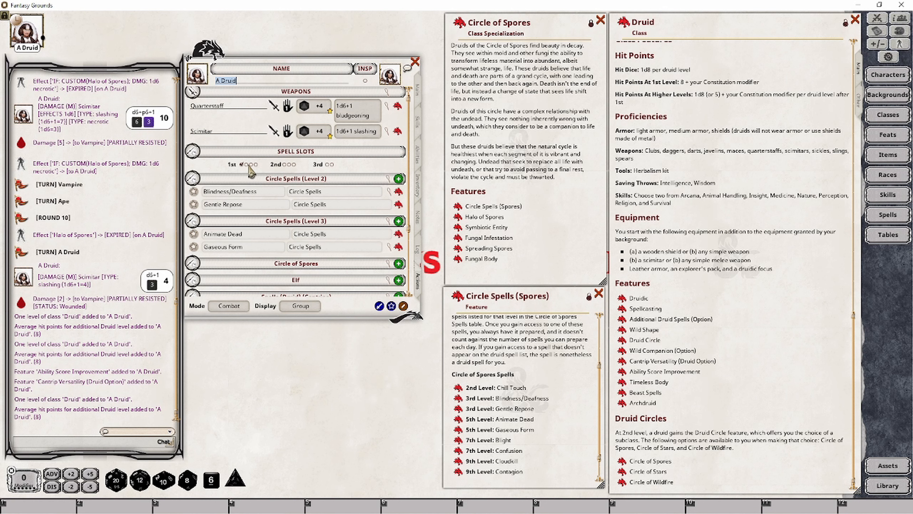
left_click(245, 166)
left_click(243, 166)
left_click(331, 165)
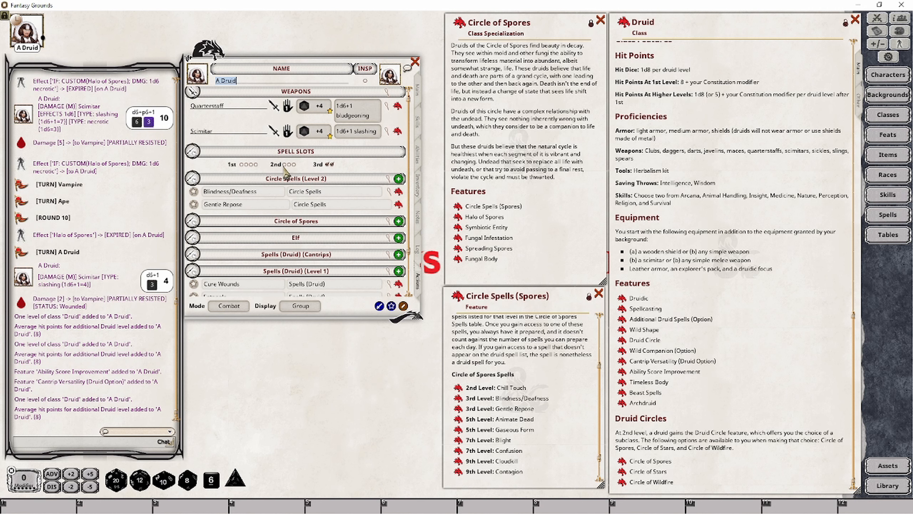
left_click(293, 165)
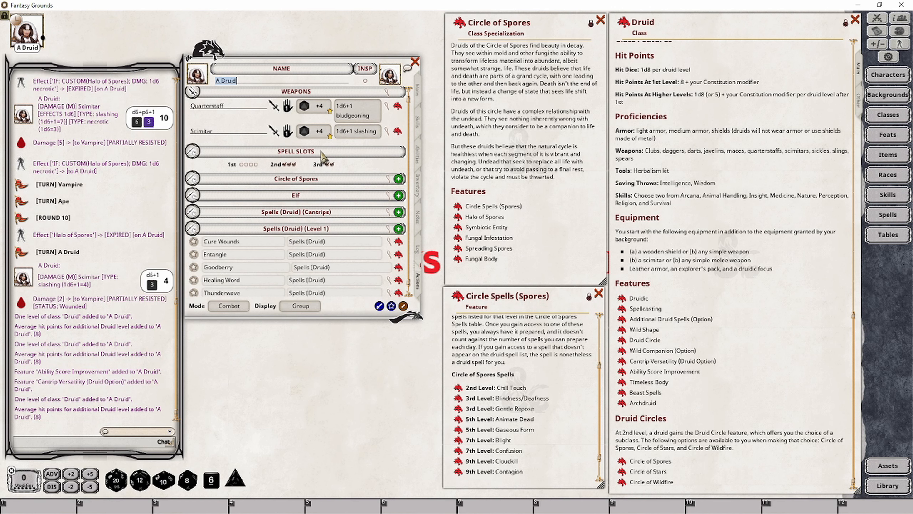
left_click(293, 165)
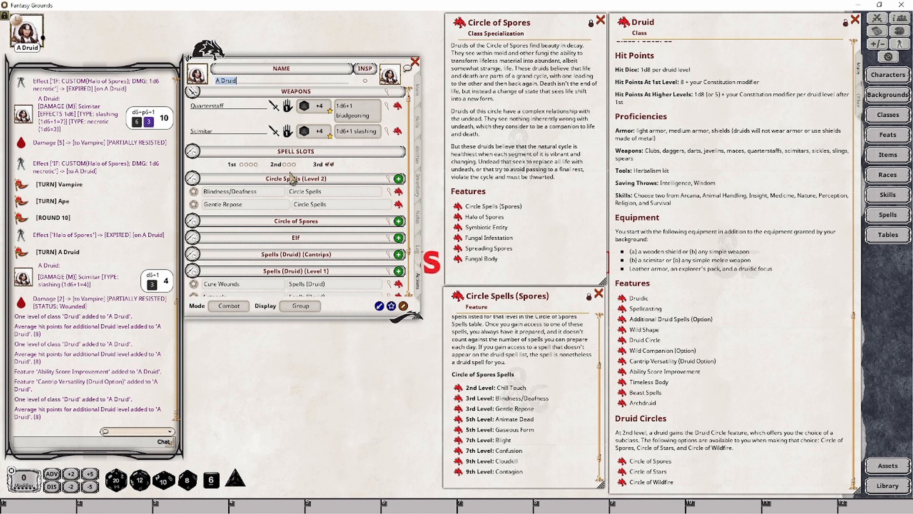
left_click(331, 165)
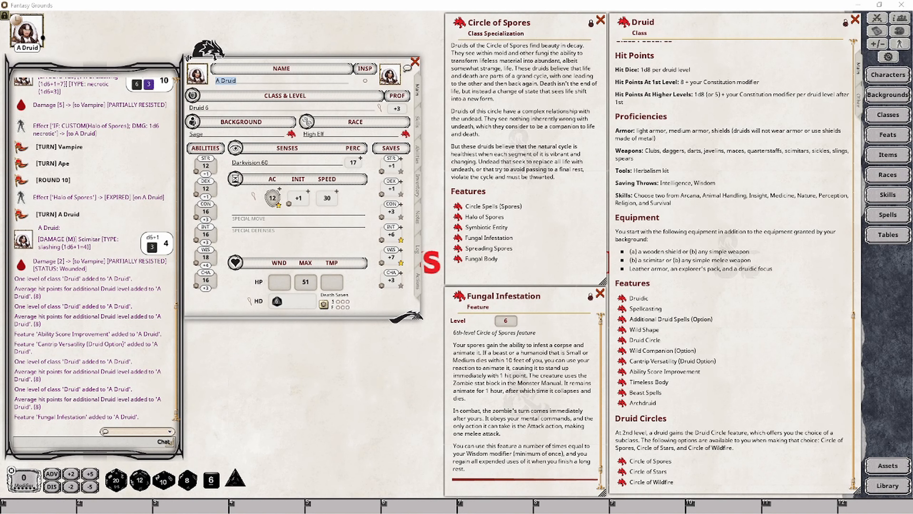
Expand the Circle of Spores group in the druid's actions and open the damage settings of Halo of Spores.
left_click(418, 281)
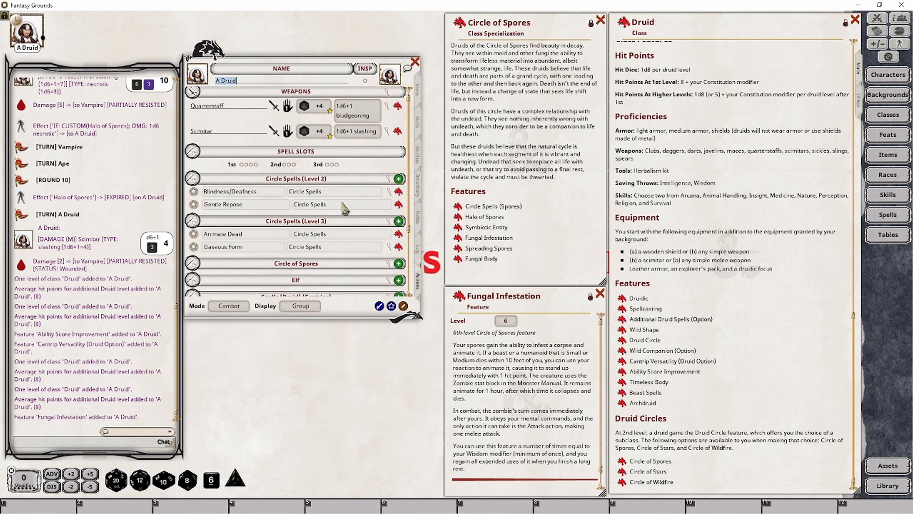
scroll(332, 254, "down", 2)
scroll(333, 254, "down", 3)
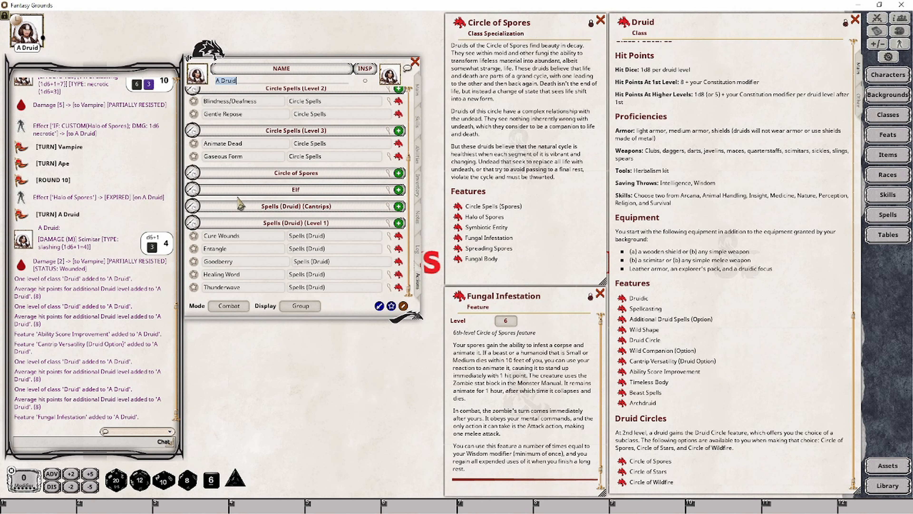
left_click(193, 173)
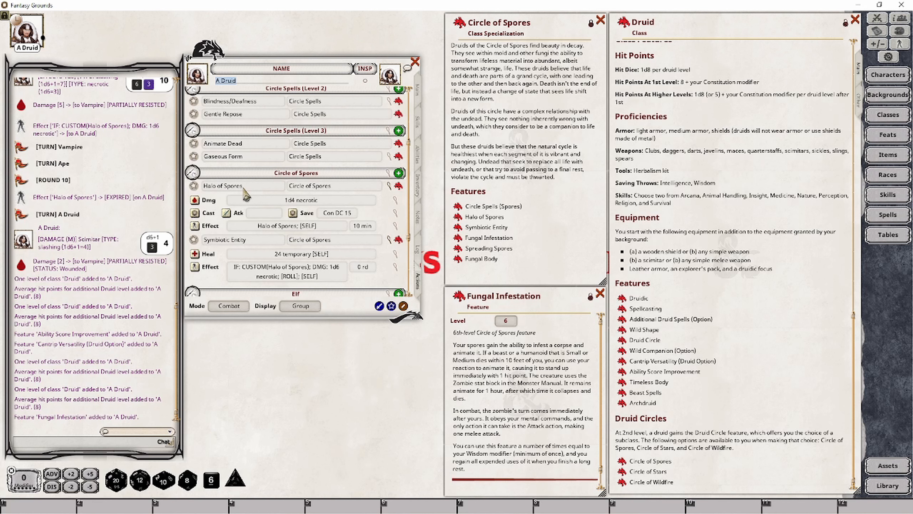
left_click(396, 200)
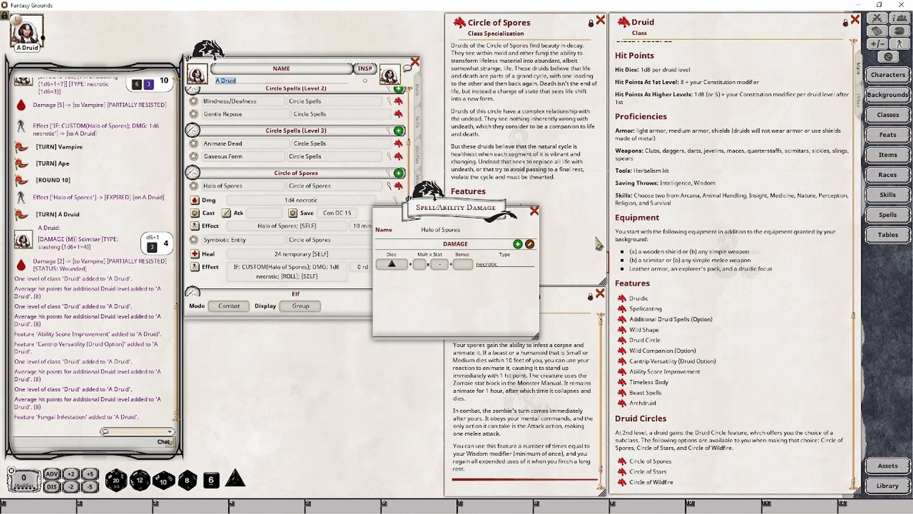
Check the Halo of Spores feature description for its damage at higher levels and close it.
left_click(507, 157)
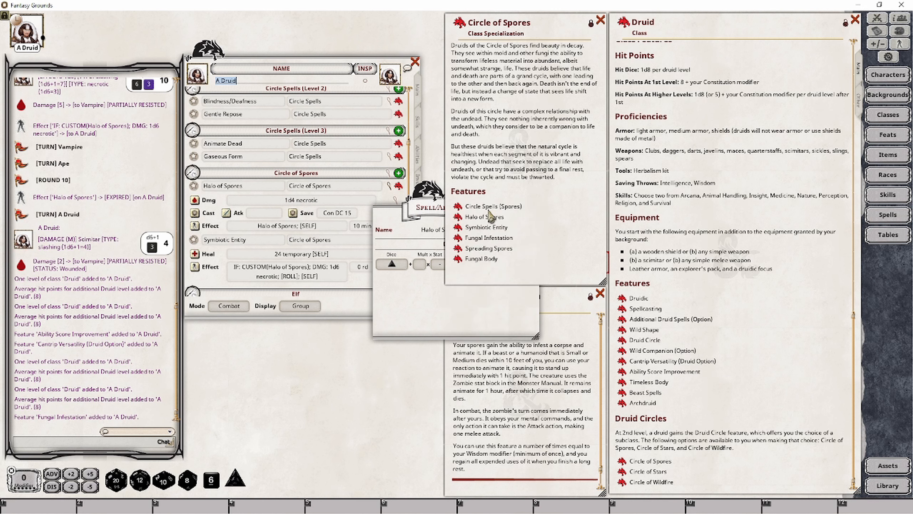
left_click(458, 217)
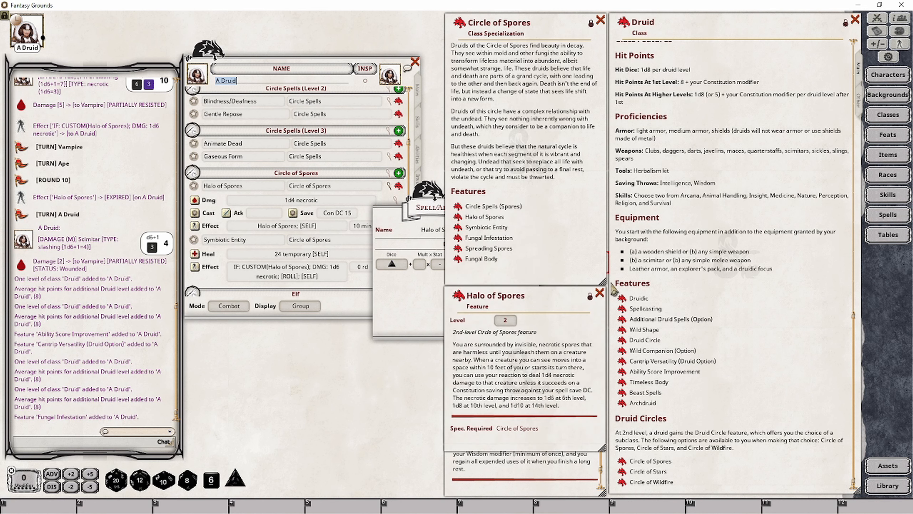
left_click(600, 292)
Clear the damage dice of Halo of Spores and set its damage to 1d6 necrotic.
left_click(395, 275)
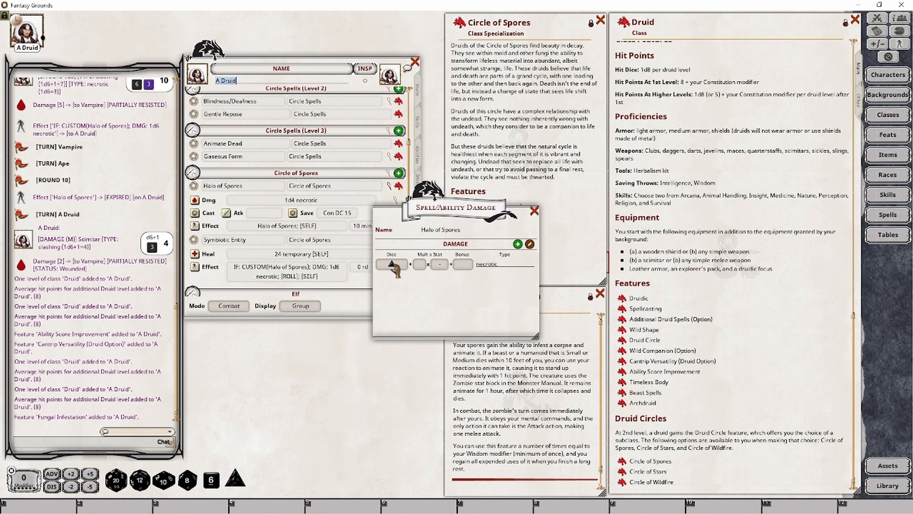
right_click(394, 269)
left_click(395, 270)
right_click(395, 267)
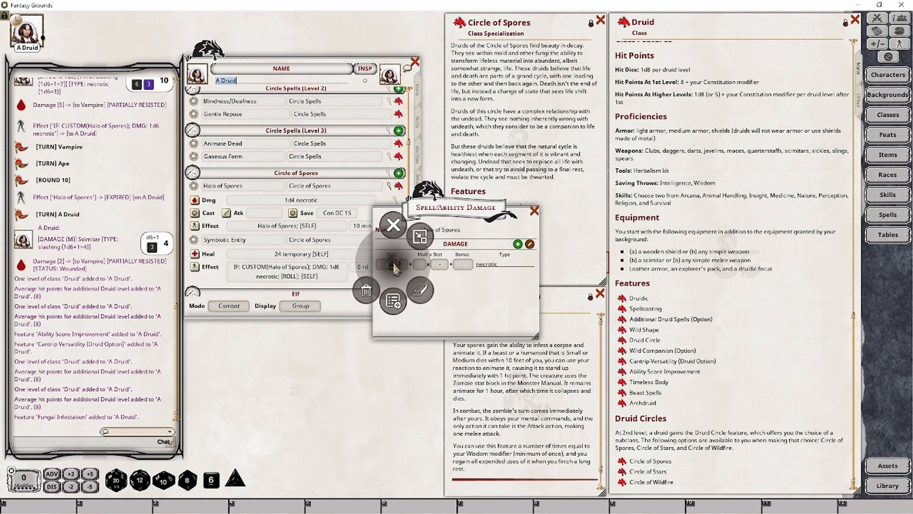
left_click(423, 294)
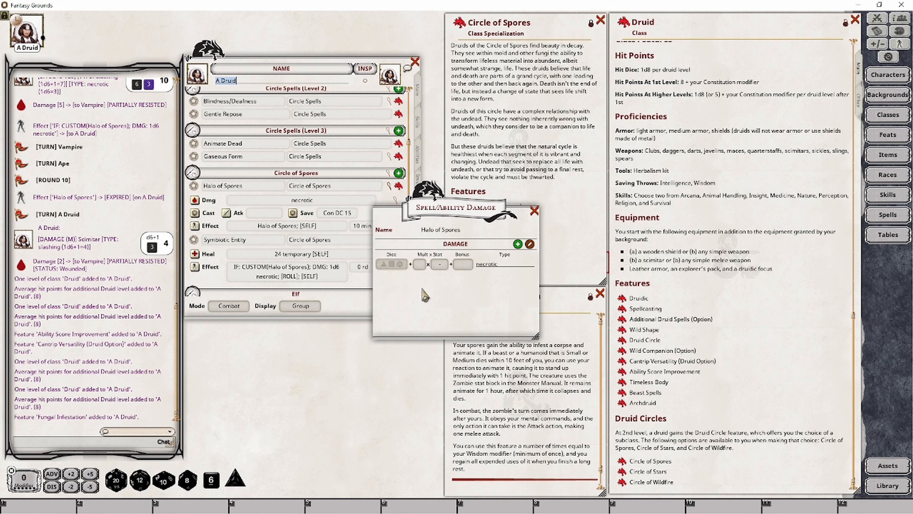
left_click_drag(211, 480, 392, 264)
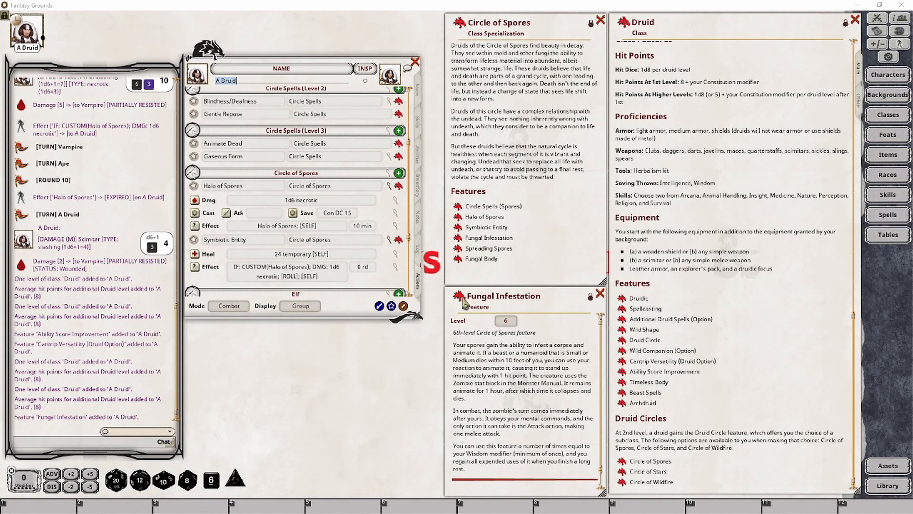
Add Fungal Infestation to the druid's actions and assign it to the Circle of Spores group.
left_click_drag(454, 297, 338, 223)
left_click(338, 216)
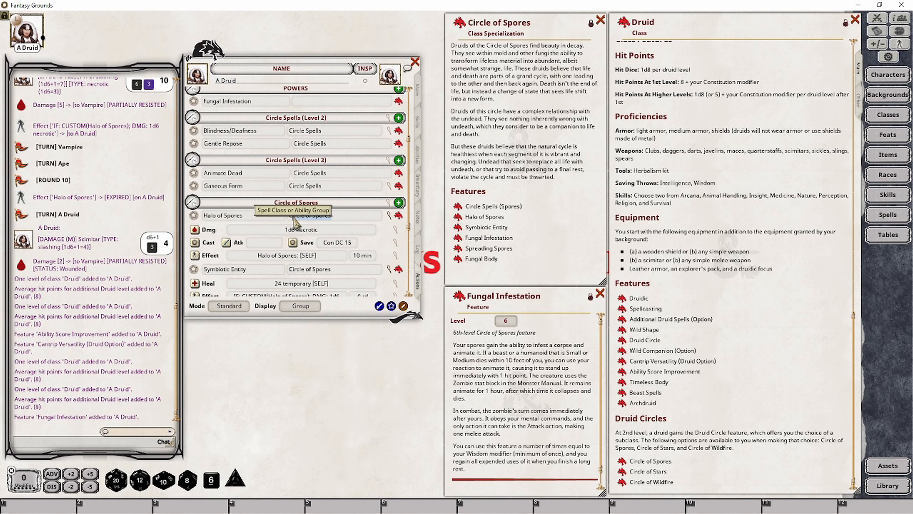
key("ctrl+c")
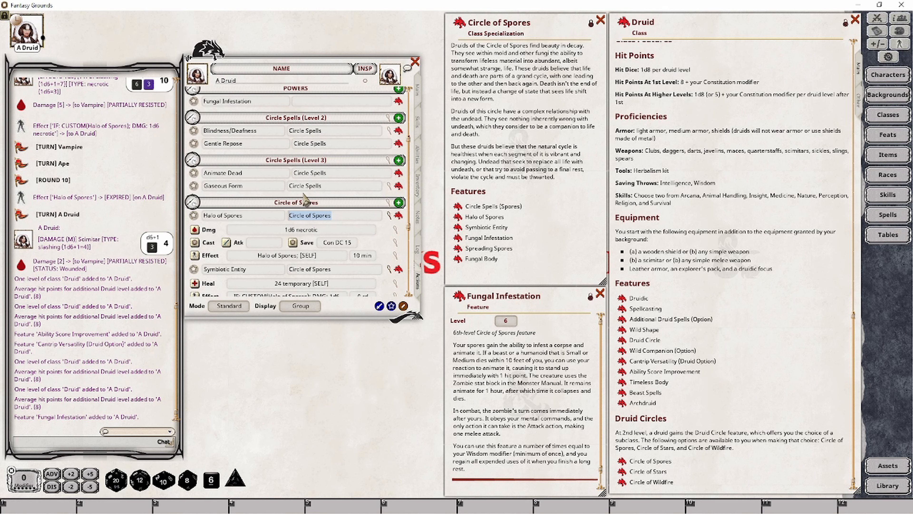
left_click(306, 102)
key("ctrl+v")
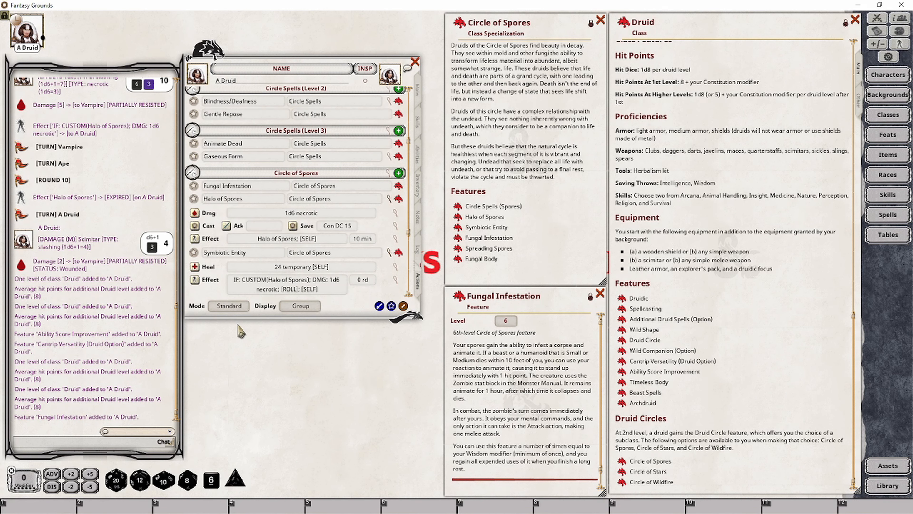
In Preparation mode, set Fungal Infestation's daily uses to 4, checking the druid's Wisdom modifier on the main sheet.
left_click(229, 306)
scroll(198, 212, "up", 1)
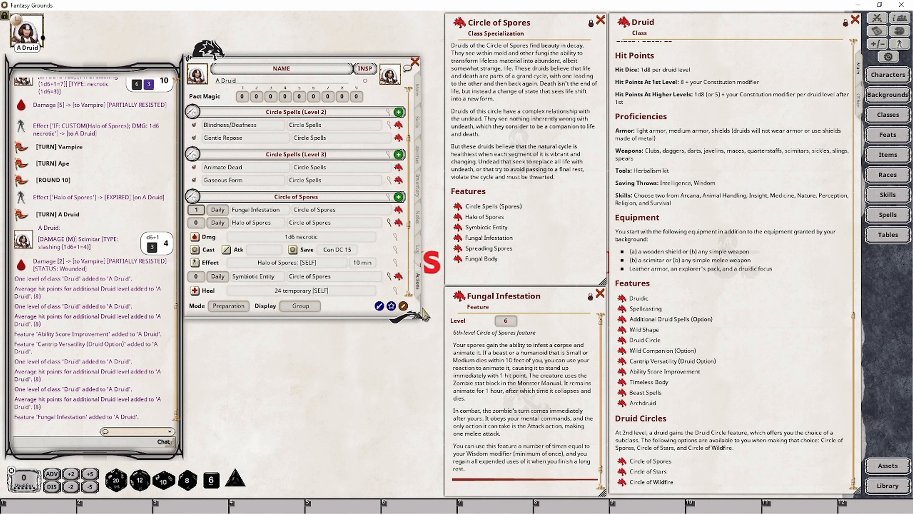
left_click(417, 93)
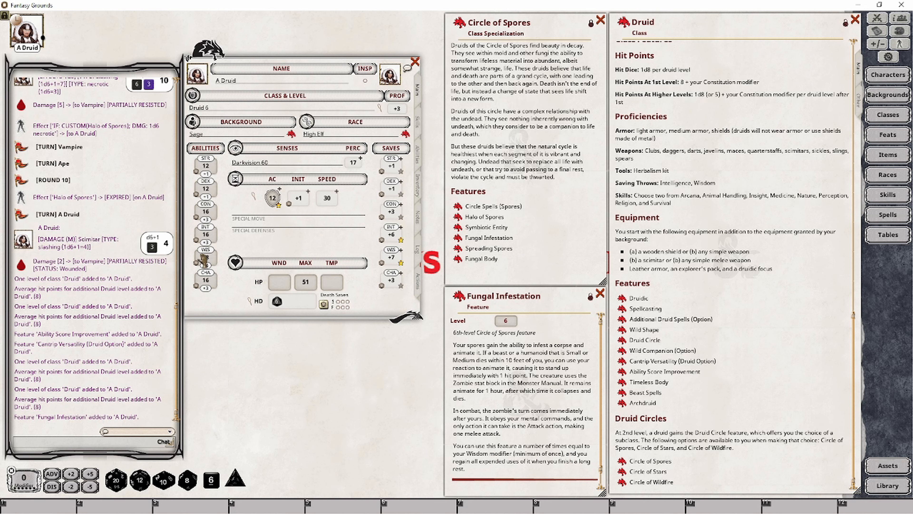
left_click(419, 286)
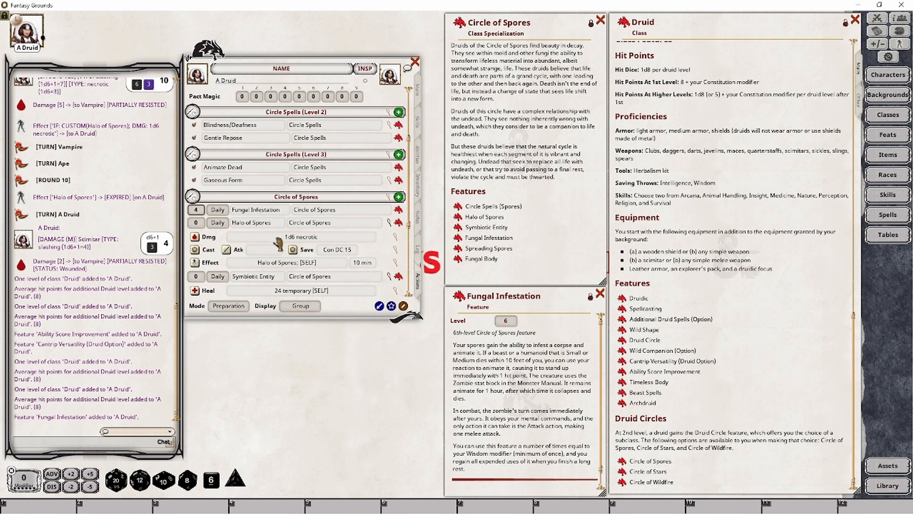
Leave Preparation mode on the druid's actions, duplicate a Zombie in the NPC list and open the copy, closing the list.
left_click(230, 307)
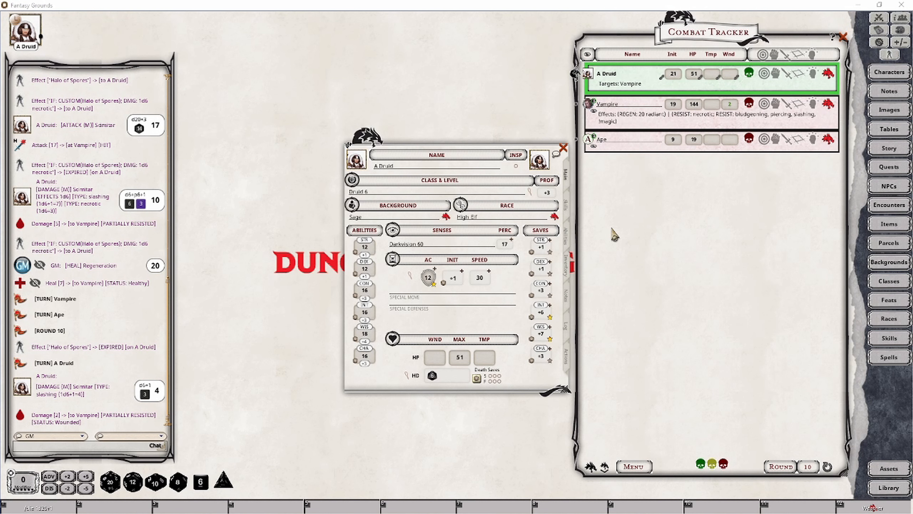
left_click(887, 186)
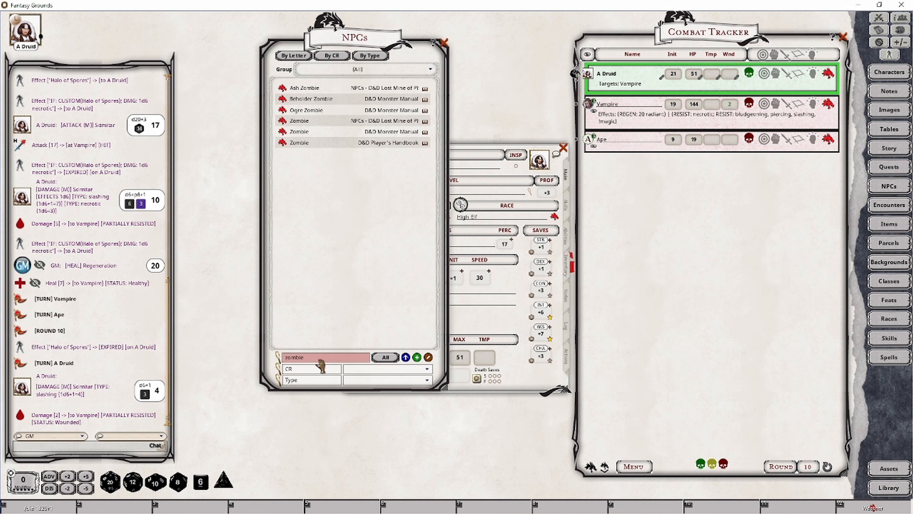
left_click_drag(279, 147, 325, 238)
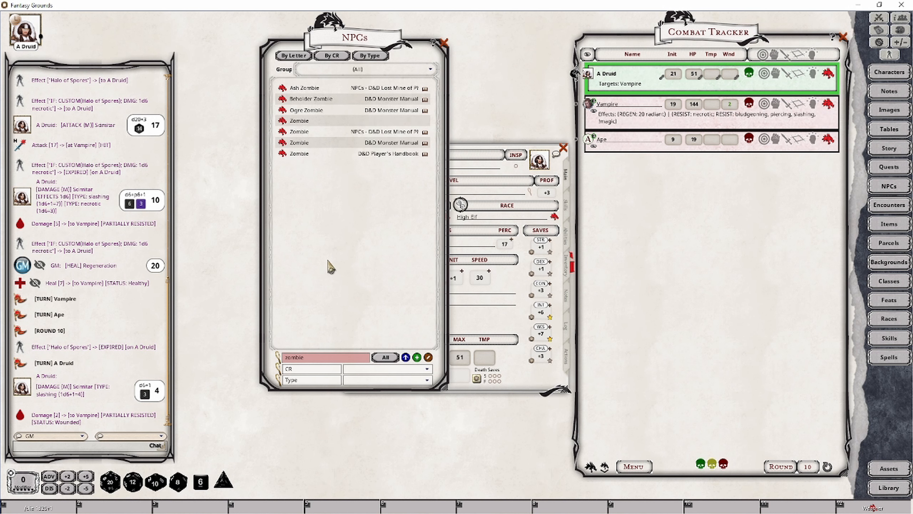
left_click(295, 122)
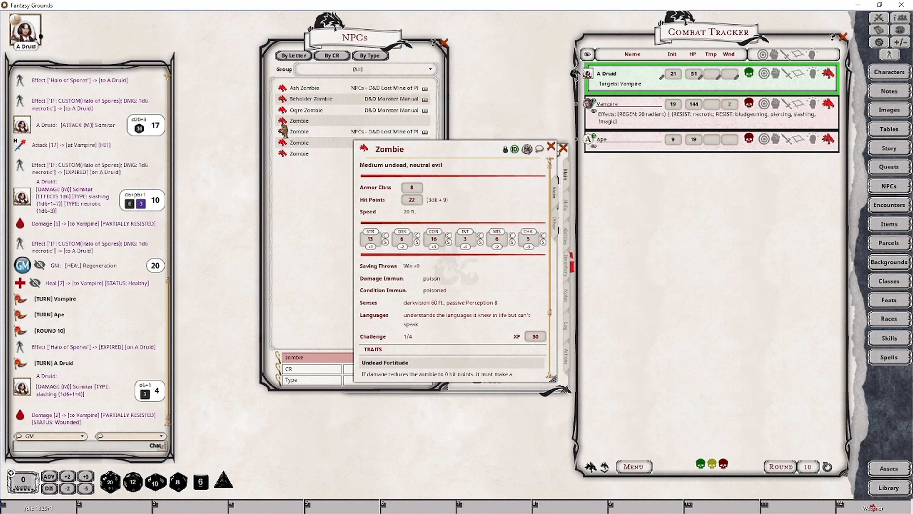
left_click_drag(423, 150, 309, 151)
left_click(444, 42)
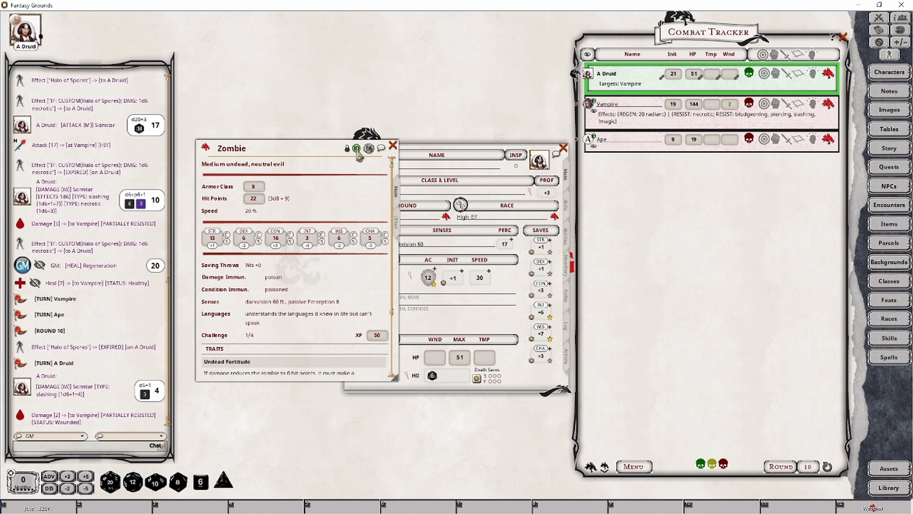
Unlock the copied Zombie record, set its hit points to 1 and lock it again.
left_click(347, 149)
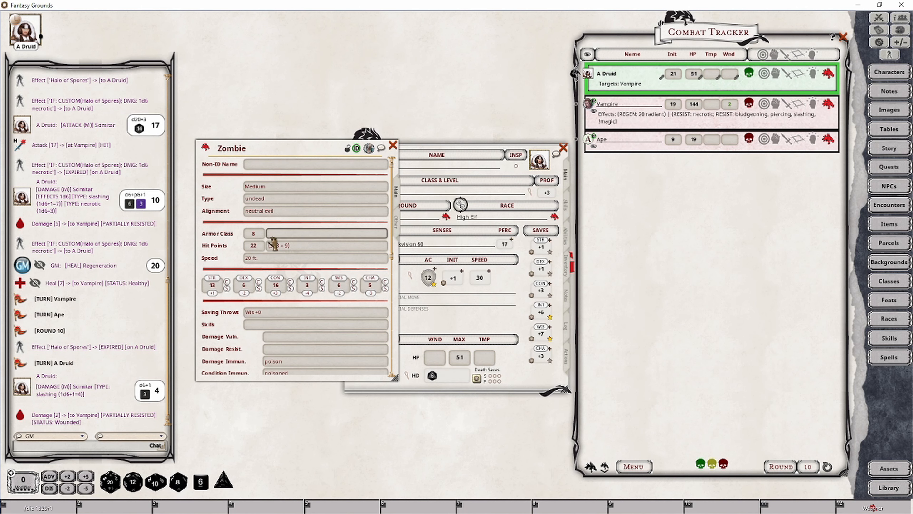
type("1")
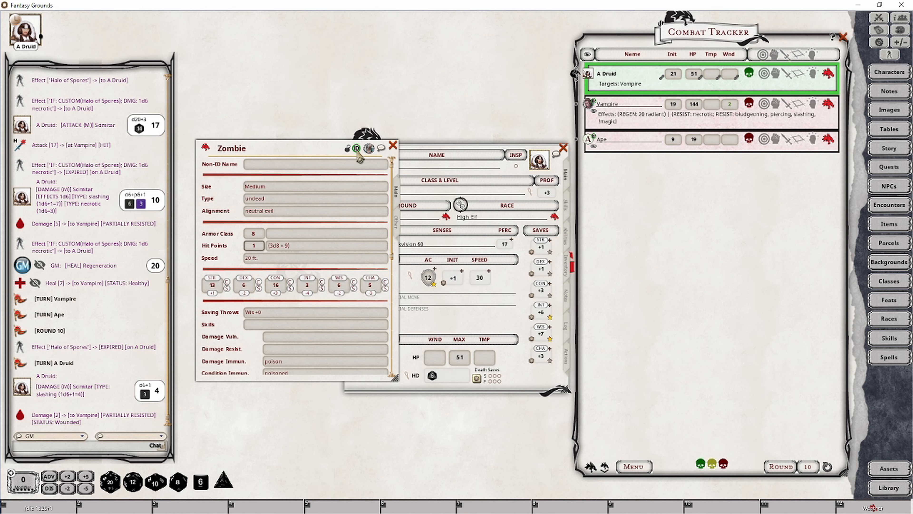
left_click(347, 149)
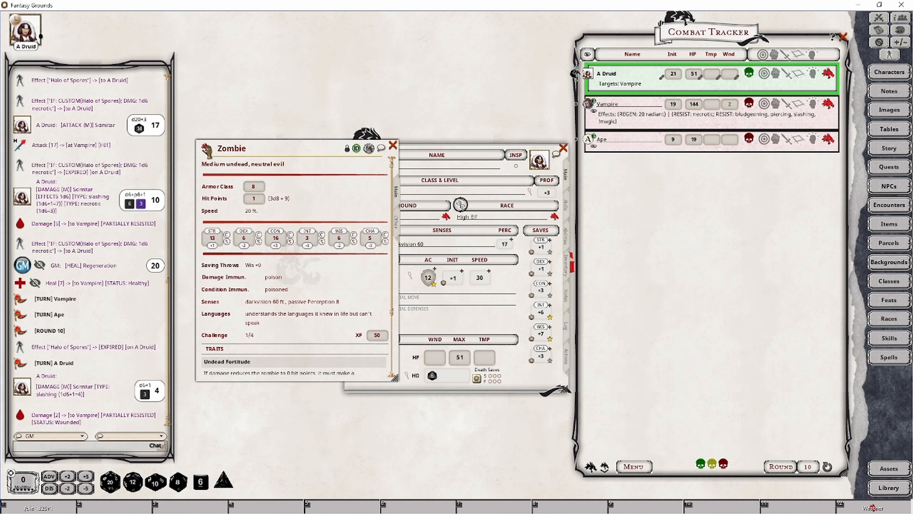
Share the copied Zombie record with the druid's player and add it to the combat tracker.
left_click_drag(206, 148, 29, 36)
left_click_drag(30, 36, 30, 36)
left_click_drag(205, 152, 671, 223)
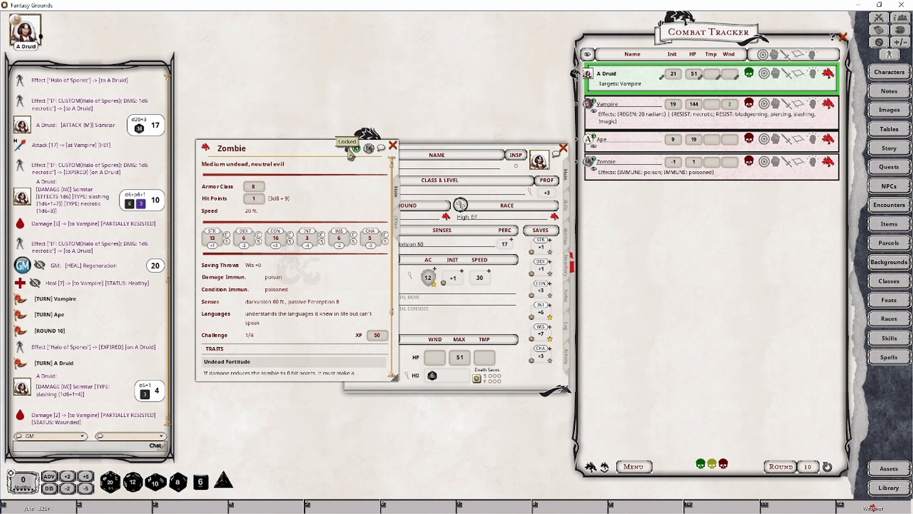
Unlock the copied Zombie record, rename it "Animated Ape" and lock it again.
left_click(348, 149)
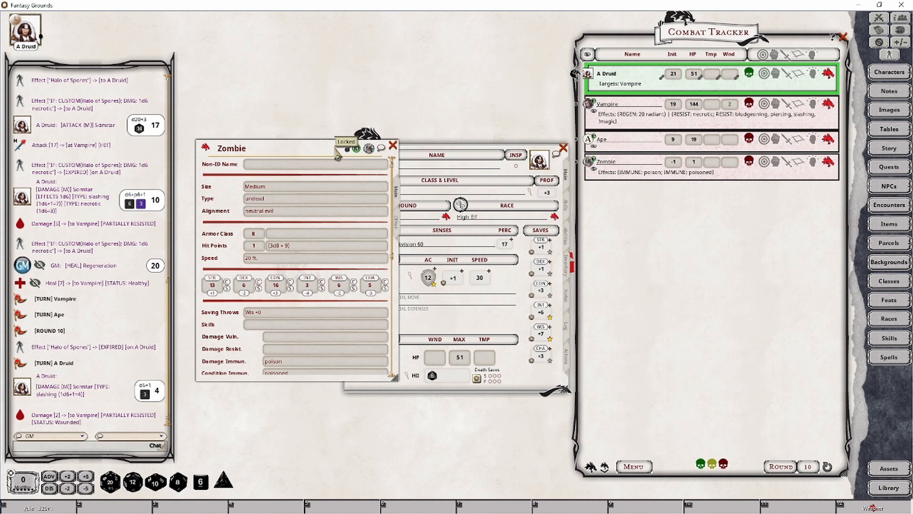
left_click(246, 148)
key("shift")
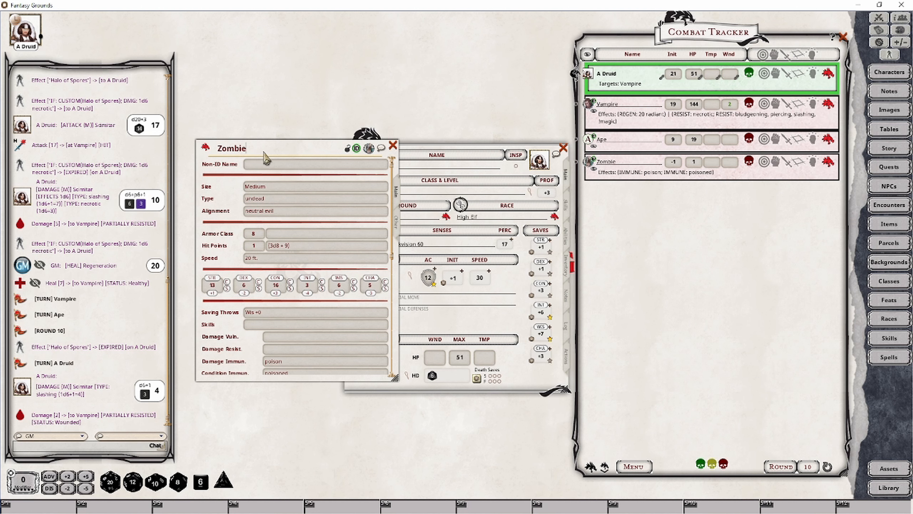
key("shift+Home")
key("BackSpace")
type("Animated Ape")
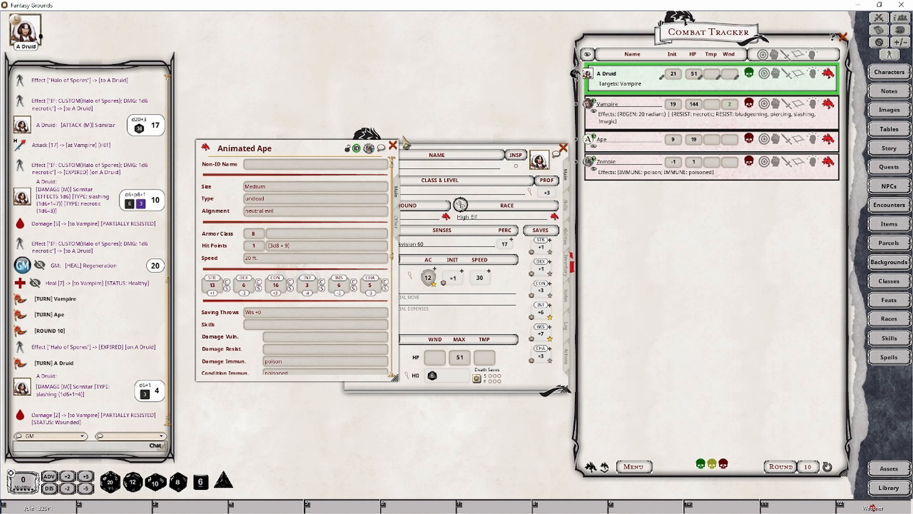
left_click(346, 148)
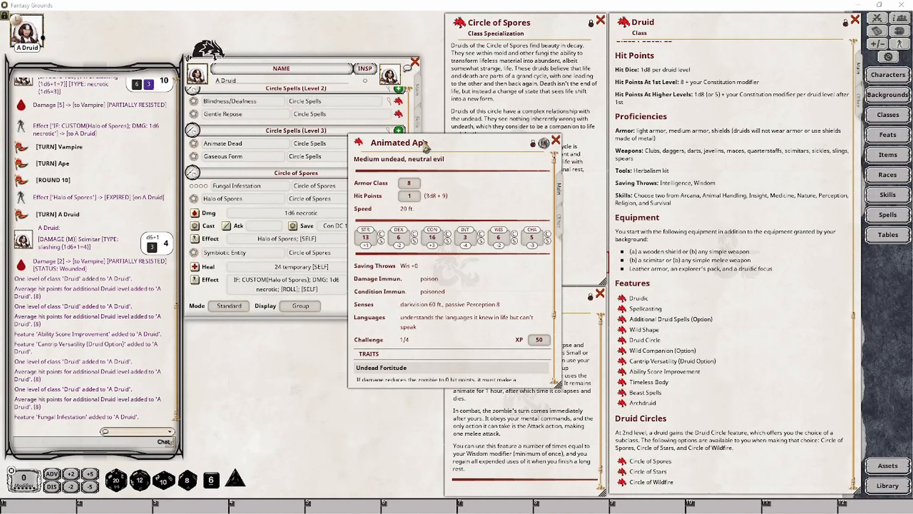
Open the player's combat tracker and have the Zombie entry renamed "Animated Ape" with initiative 20.9.
left_click_drag(445, 145, 323, 88)
left_click(876, 20)
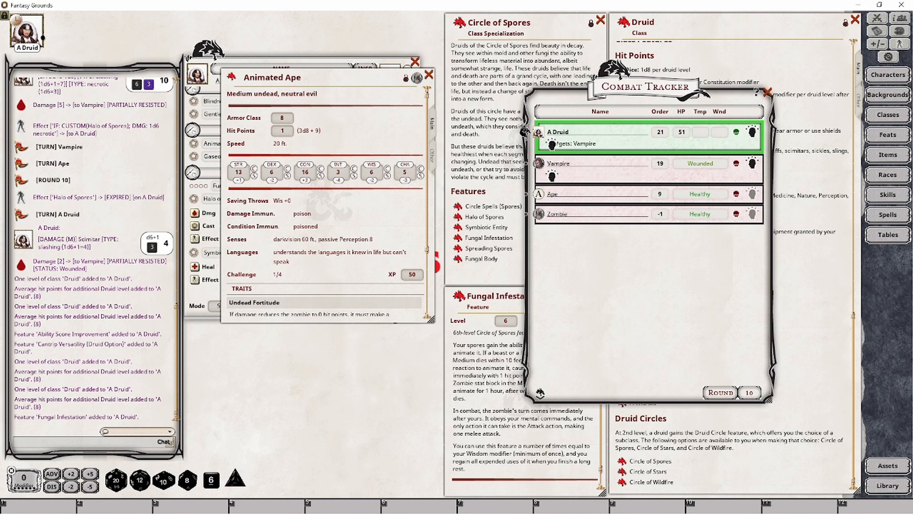
type("Animated Ape")
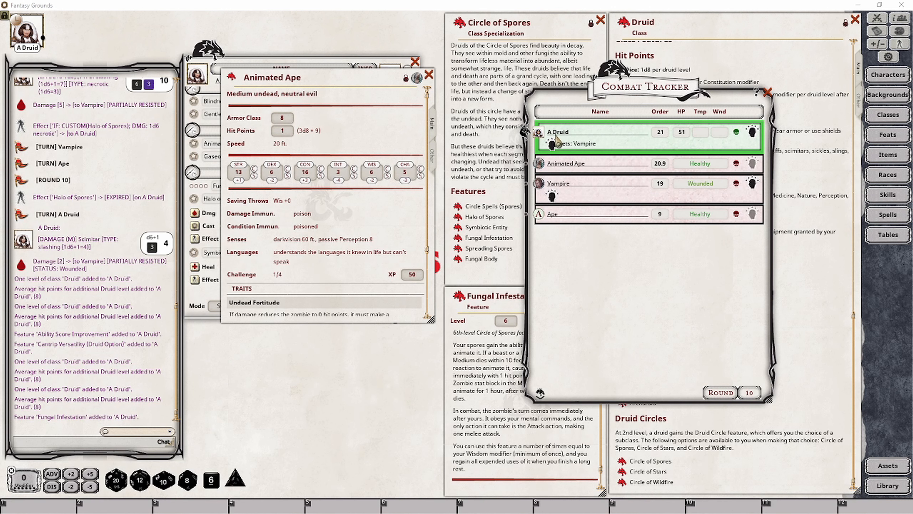
End the druid's turn and roll the Animated Ape's Slam attack from its actions without a target.
left_click(540, 393)
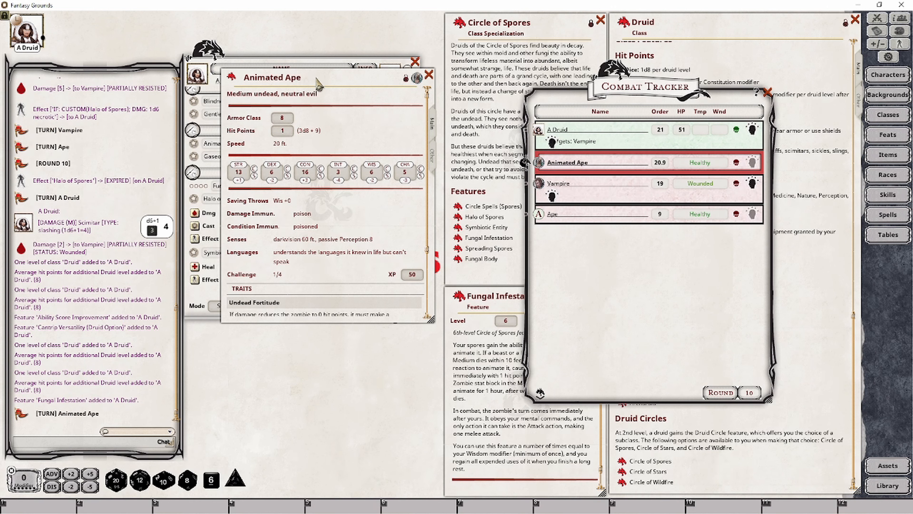
left_click_drag(318, 83, 315, 173)
scroll(336, 336, "down", 2)
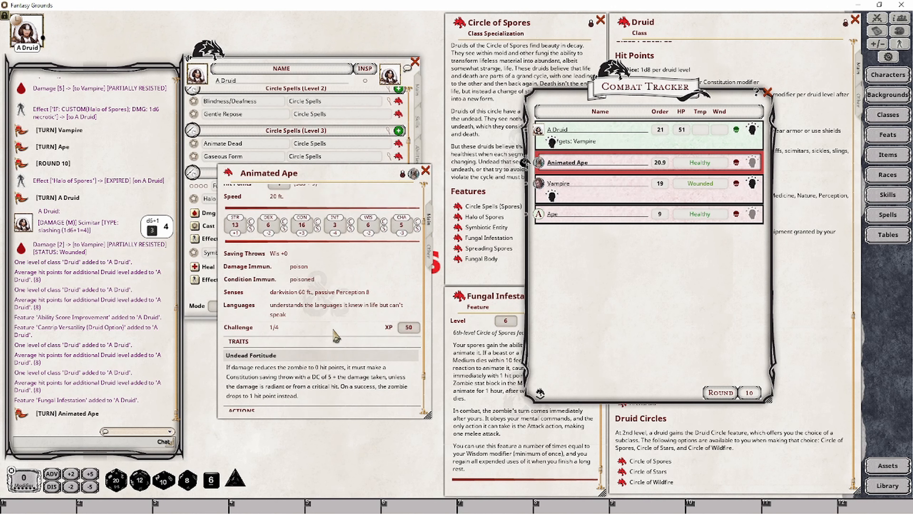
scroll(336, 336, "down", 2)
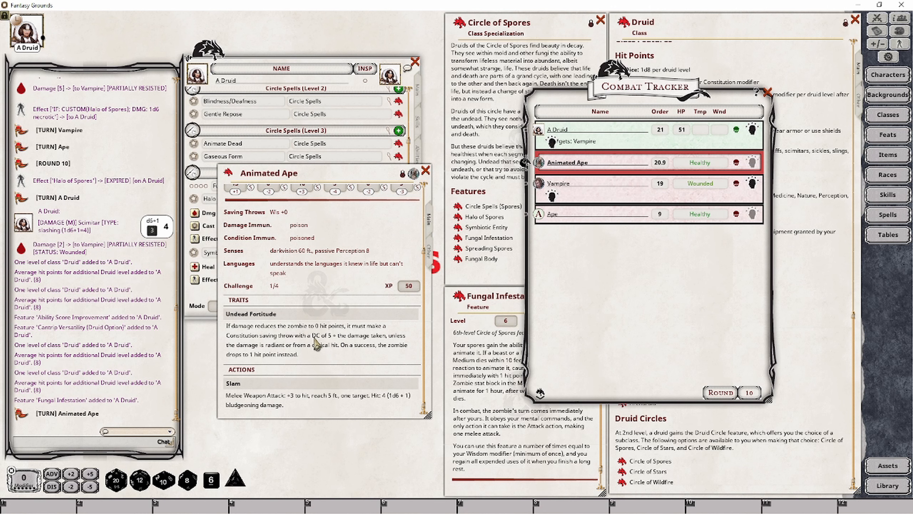
left_click_drag(226, 395, 308, 396)
double_click(294, 397)
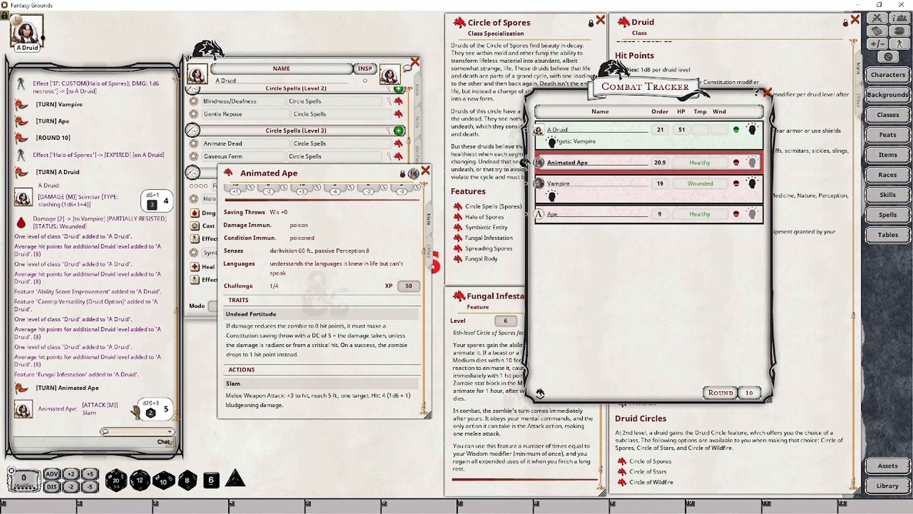
Roll the Animated Ape's Slam attack against the Vampire until it hits, and apply the Slam damage to the Vampire.
left_click_drag(287, 398, 543, 183)
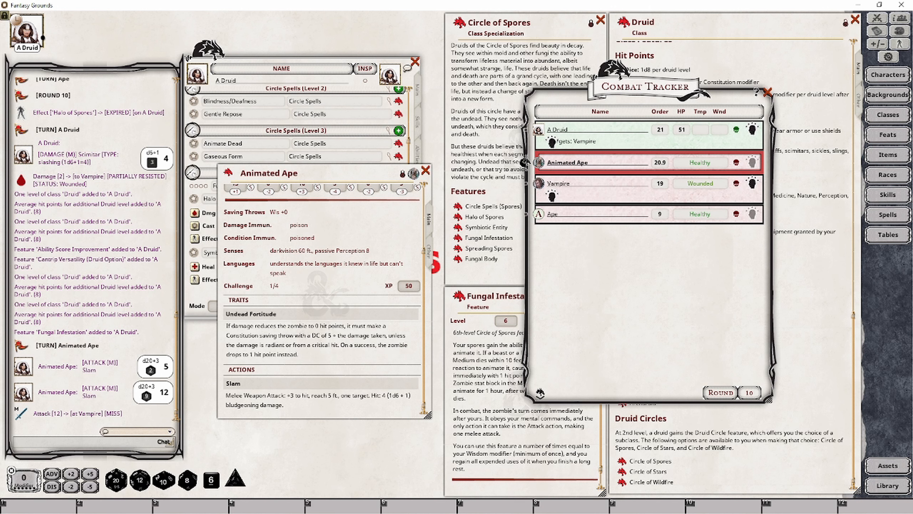
left_click_drag(266, 395, 550, 185)
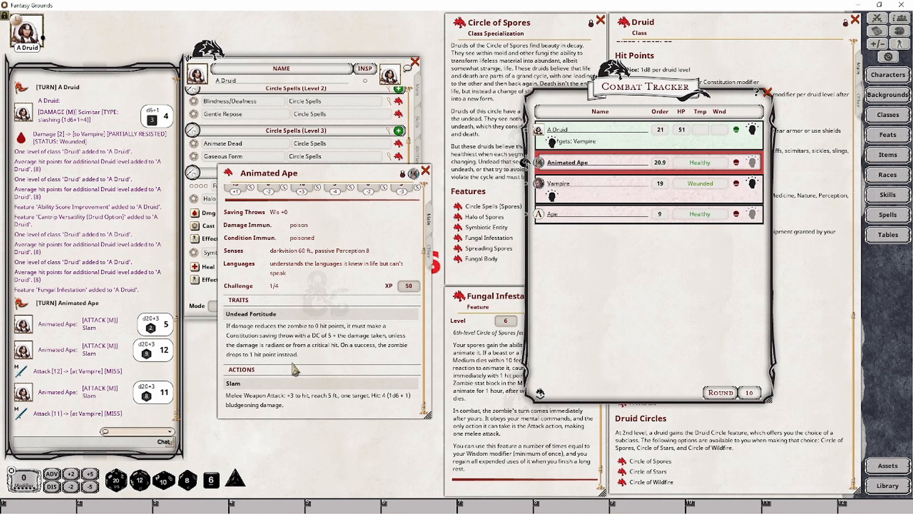
left_click_drag(238, 395, 535, 188)
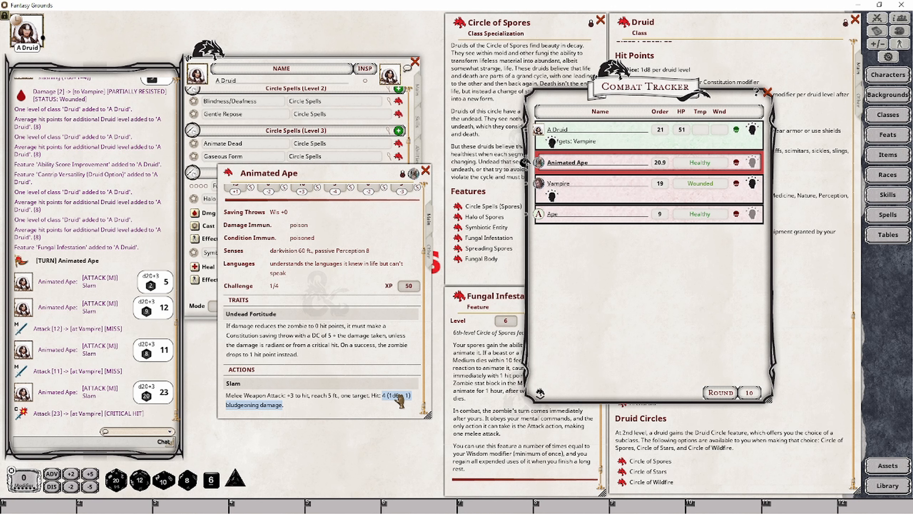
left_click_drag(399, 398, 544, 184)
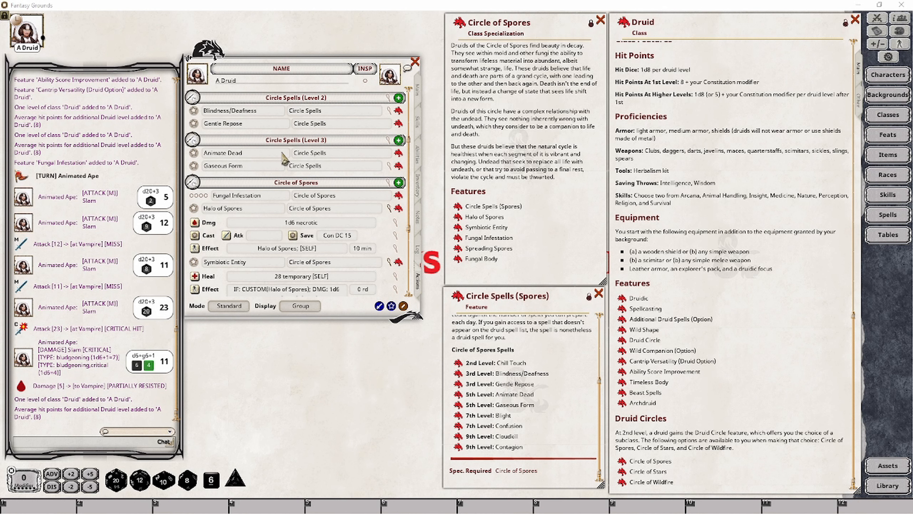
Add Blight and Confusion to the druid's actions as level 4 circle spells and mark both as prepared.
left_click_drag(460, 418, 257, 122)
left_click_drag(458, 426, 269, 123)
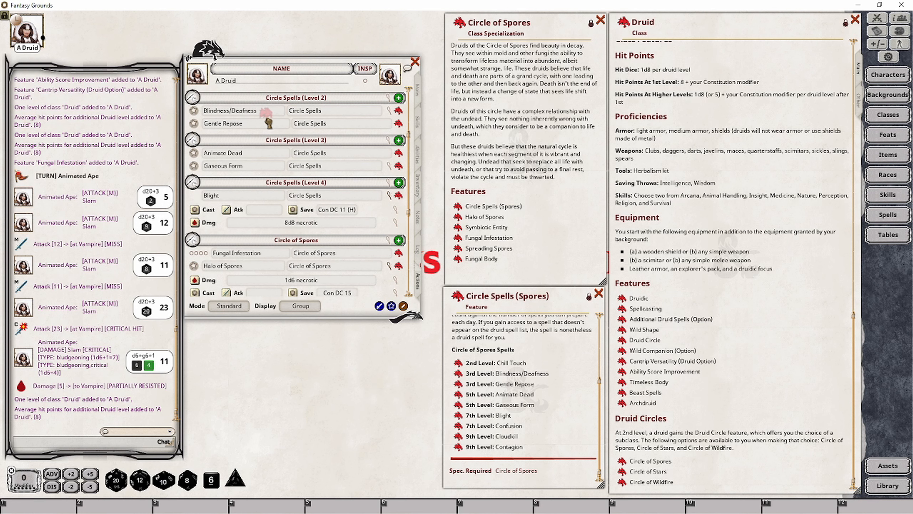
left_click(229, 306)
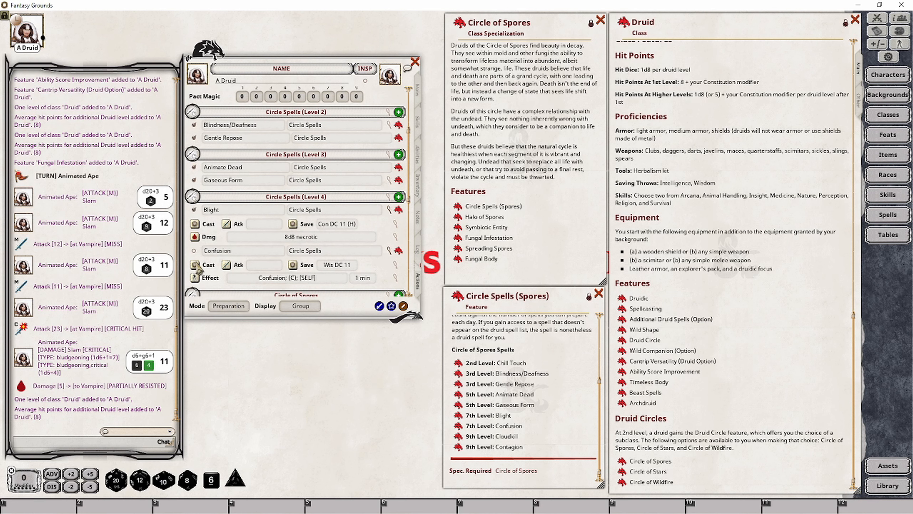
scroll(240, 266, "down", 2)
scroll(240, 266, "down", 1)
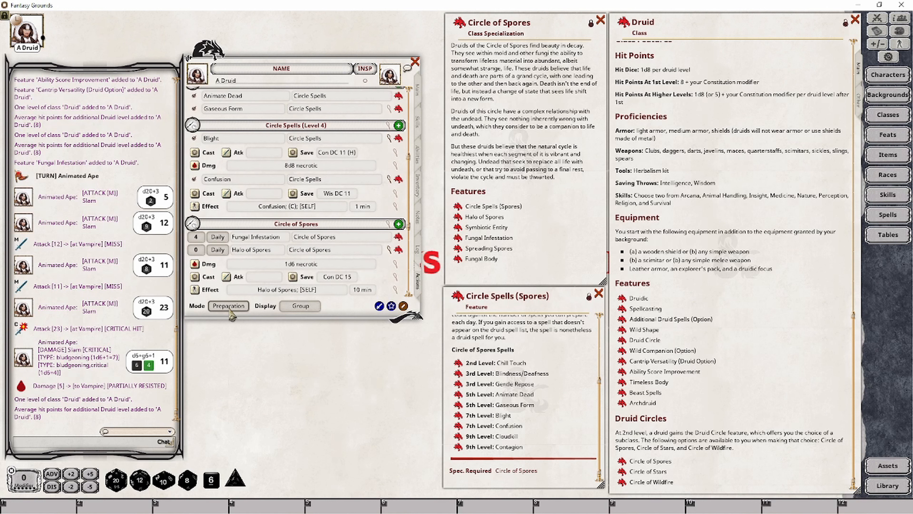
left_click(232, 306)
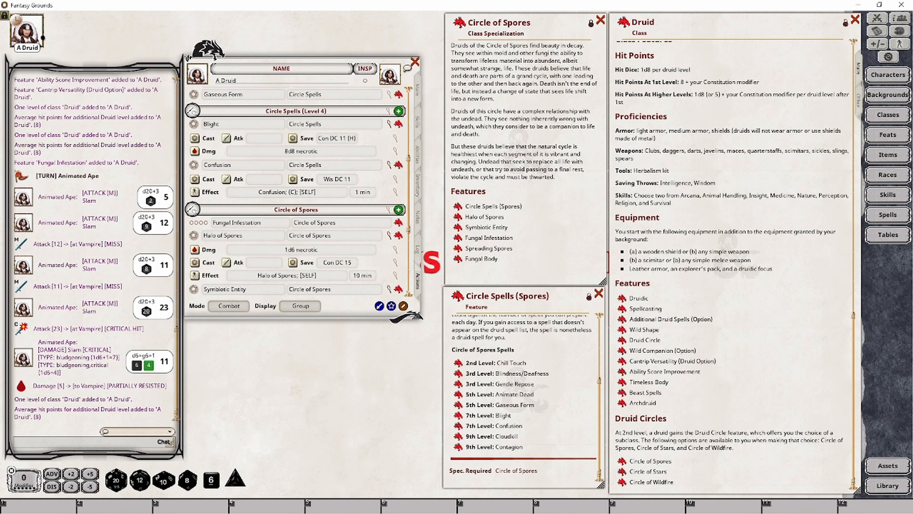
Add two more levels of the Druid class to the character and return to its actions.
left_click(420, 87)
left_click_drag(497, 78, 217, 108)
left_click_drag(624, 22, 230, 114)
left_click(418, 282)
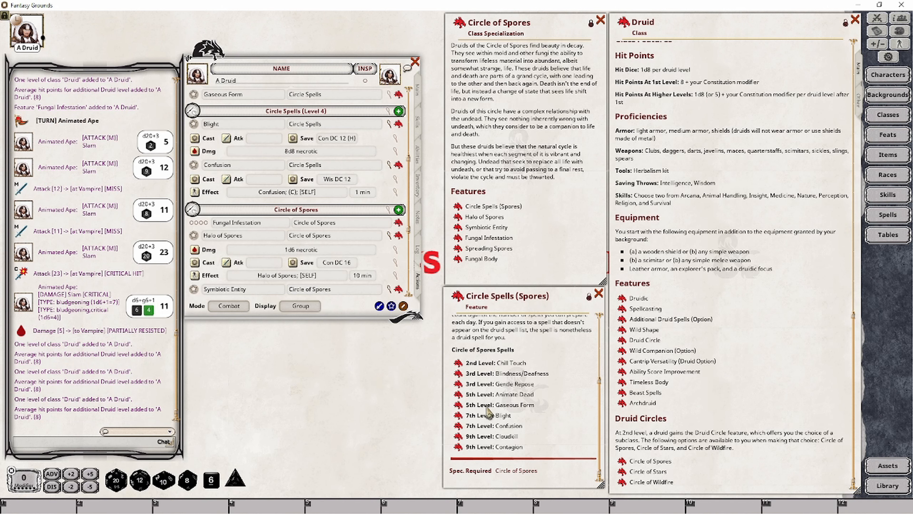
Add Cloudkill and Contagion to the druid's actions as level 5 circle spells, mark both as prepared and close the Circle Spells feature.
left_click_drag(463, 439, 250, 139)
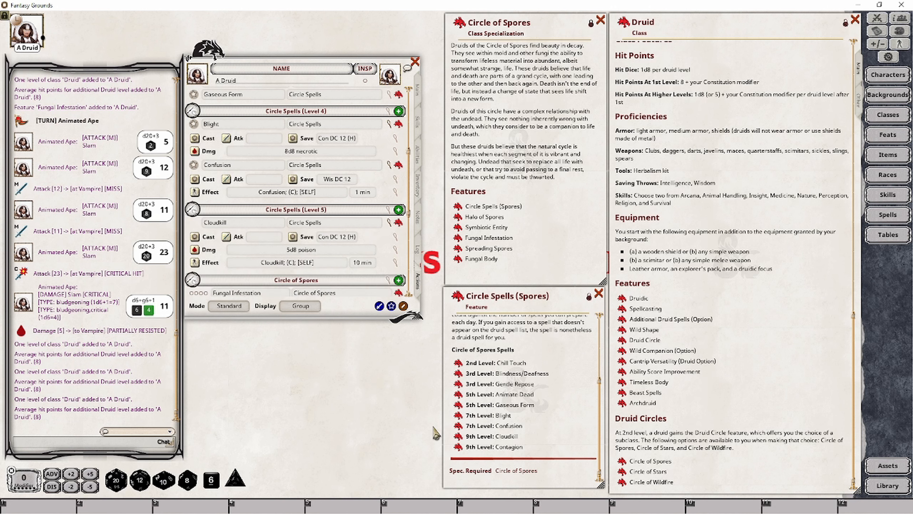
left_click_drag(460, 447, 291, 144)
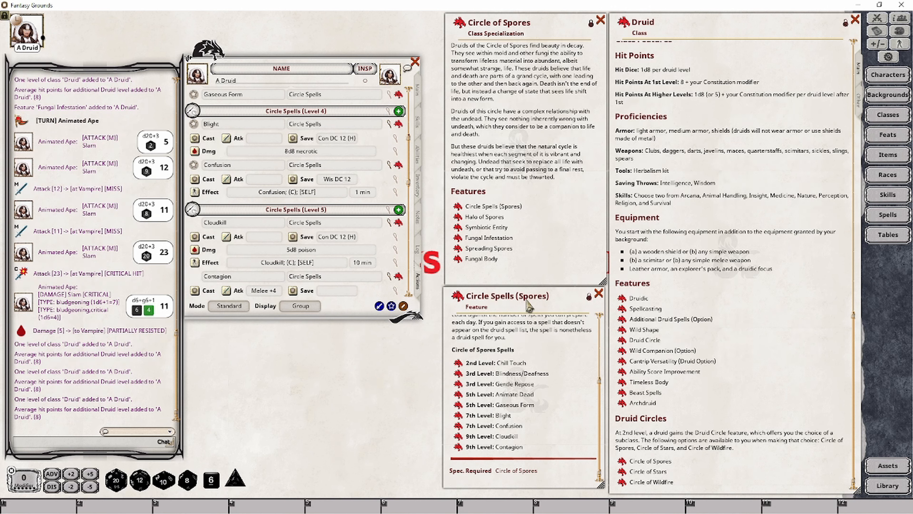
left_click(598, 293)
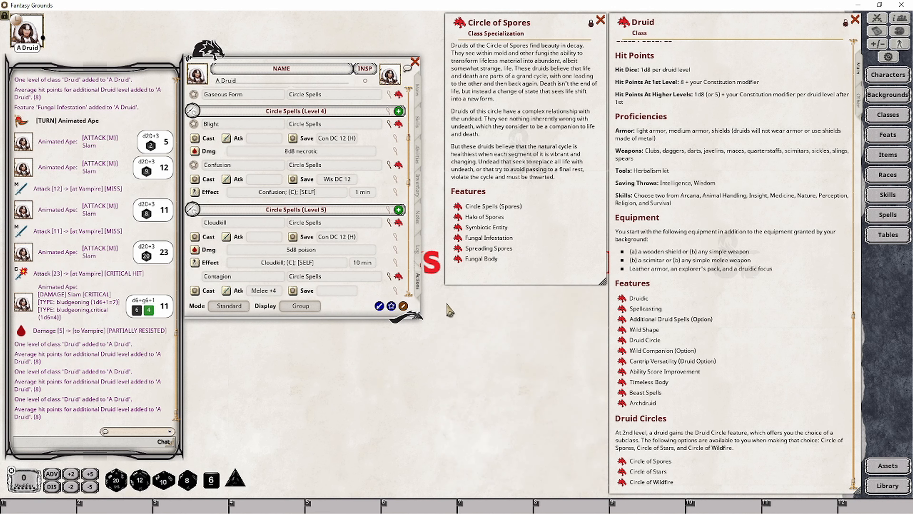
left_click(236, 310)
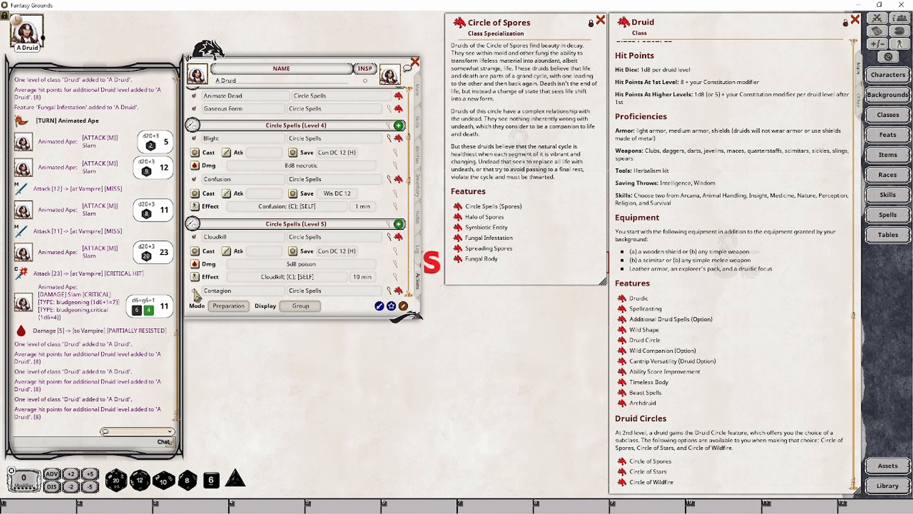
scroll(243, 224, "down", 3)
left_click(230, 307)
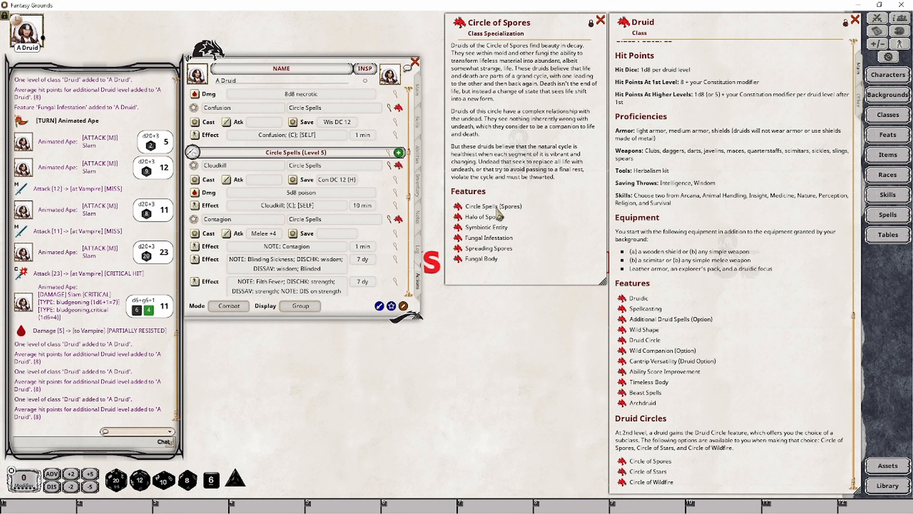
Open the Halo of Spores feature and collapse the Circle Spells groups in the druid's actions.
left_click(503, 217)
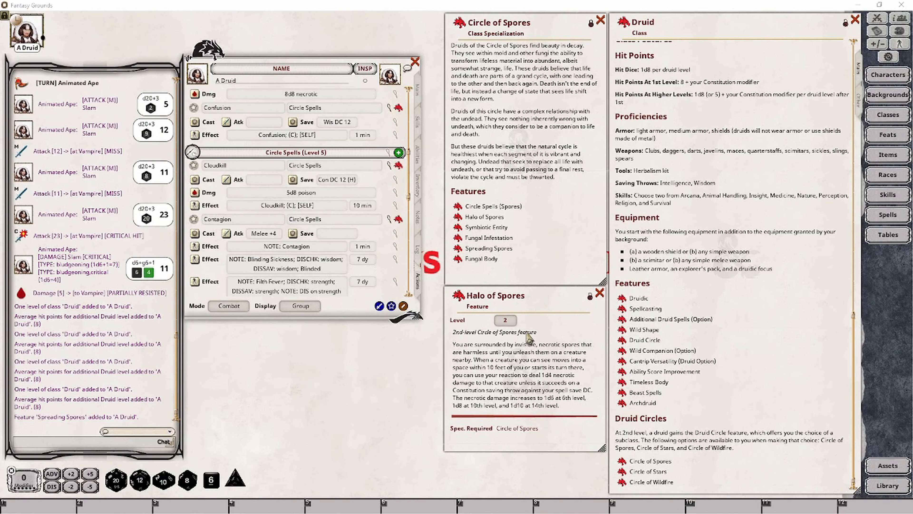
left_click(192, 151)
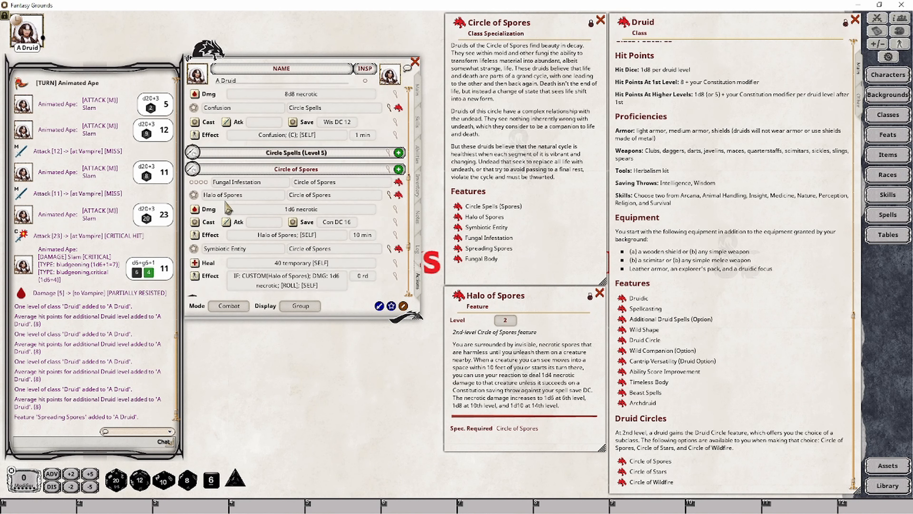
scroll(214, 178, "up", 2)
left_click(192, 127)
scroll(223, 180, "up", 4)
left_click(193, 168)
left_click(193, 126)
scroll(248, 201, "down", 3)
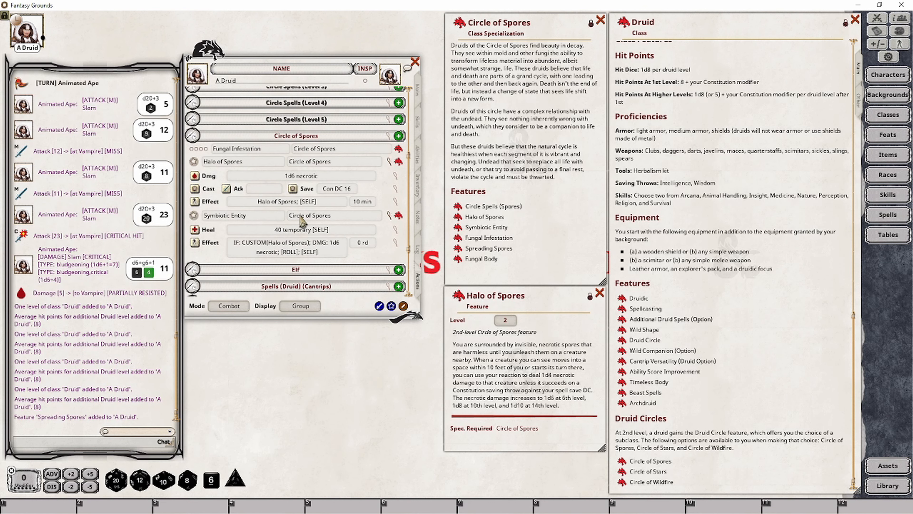
Change the Halo of Spores damage dice to 1d8 necrotic and close the damage details.
left_click(395, 176)
left_click_drag(450, 207, 340, 340)
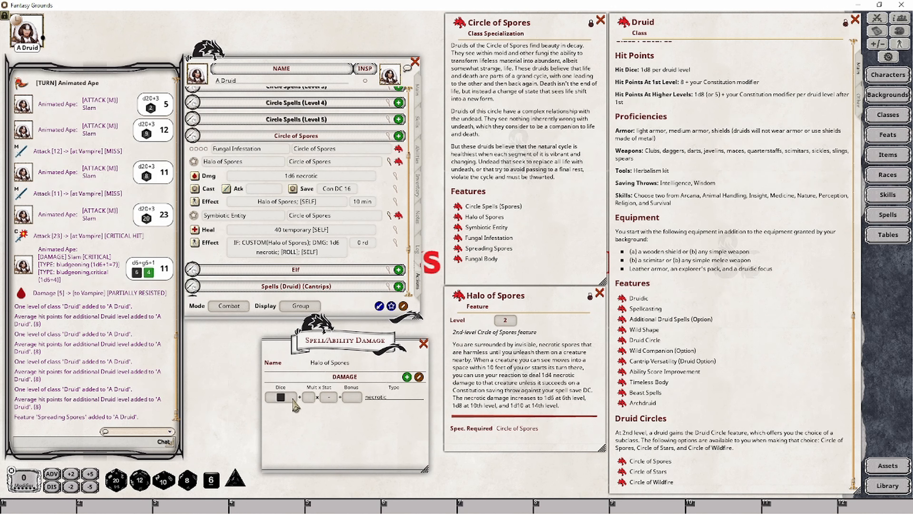
right_click(281, 398)
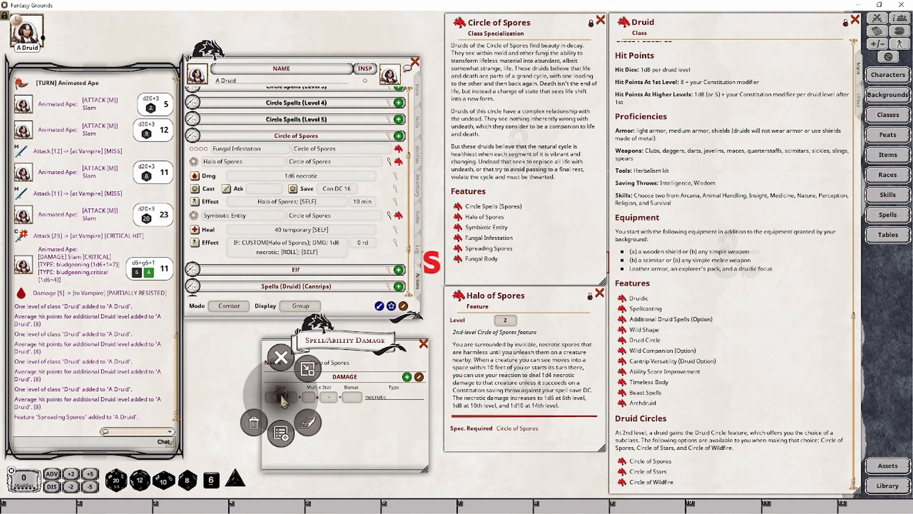
left_click(308, 424)
left_click_drag(187, 479, 279, 398)
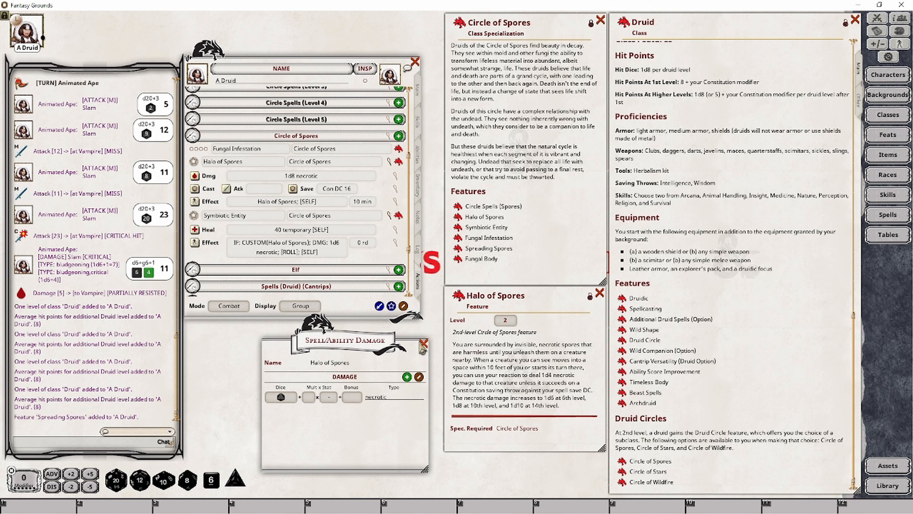
left_click(423, 343)
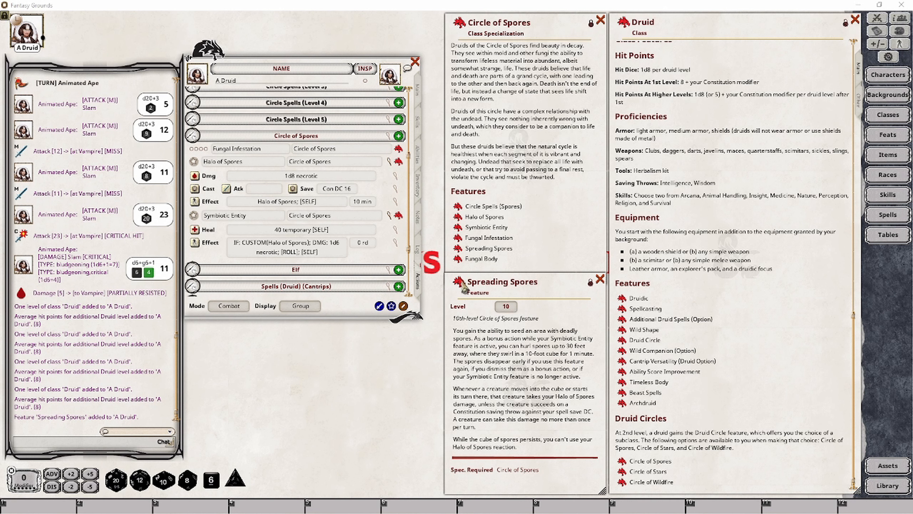
Add Spreading Spores to the druid's actions and place it in the Circle of Spores group.
scroll(347, 203, "up", 1)
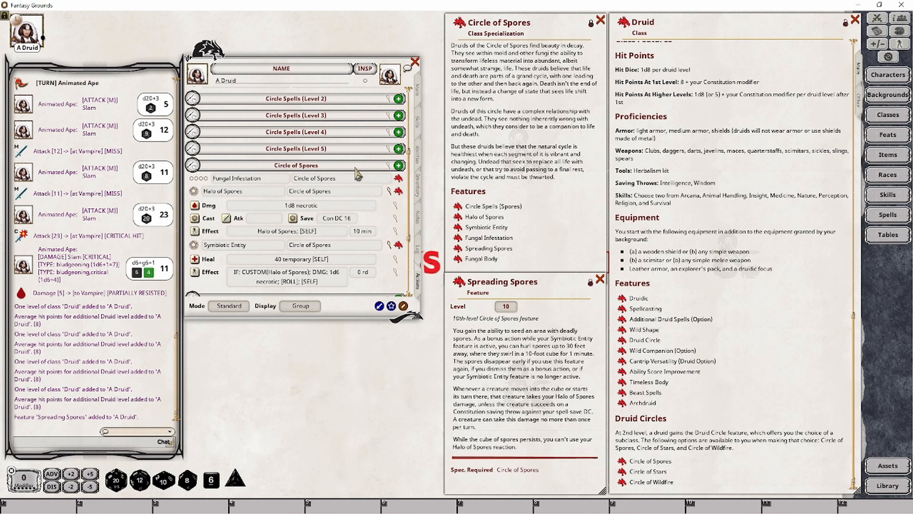
scroll(347, 192, "up", 1)
left_click(312, 208)
key("ctrl+c")
scroll(310, 180, "up", 2)
left_click(308, 139)
key("ctrl+v")
key("Return")
scroll(333, 234, "down", 6)
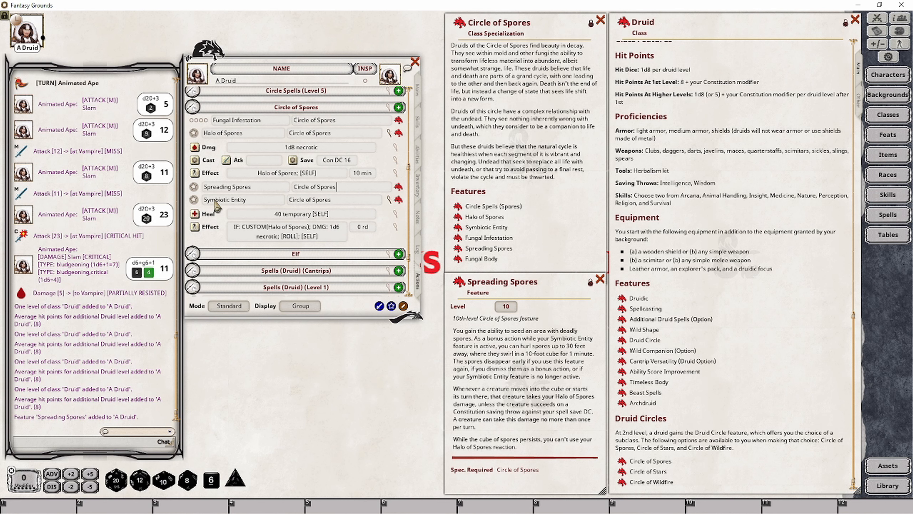
Add an effect to the Spreading Spores action and open the effect's details.
right_click(399, 188)
left_click(400, 224)
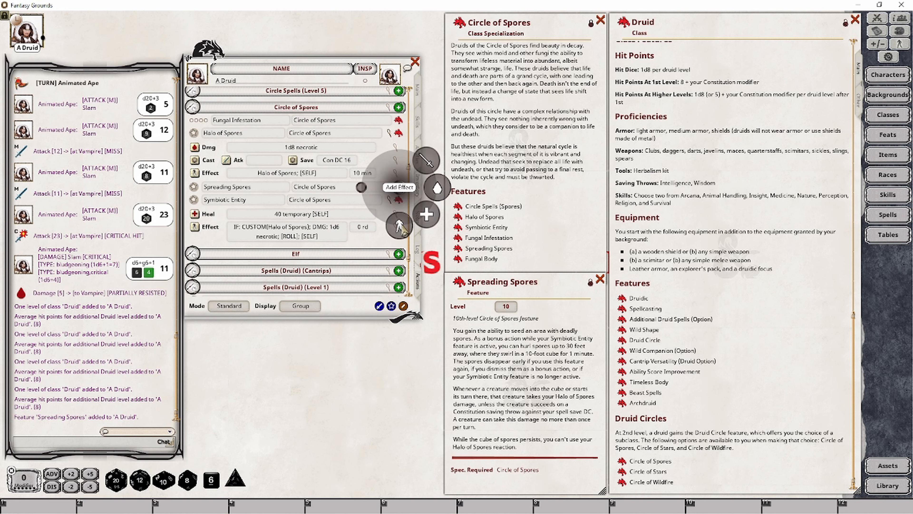
left_click(400, 225)
left_click(395, 201)
left_click_drag(332, 309, 269, 340)
Describe the effect as Spreading Spores, with a duration of 1 minute and targeting set to Self.
left_click(291, 368)
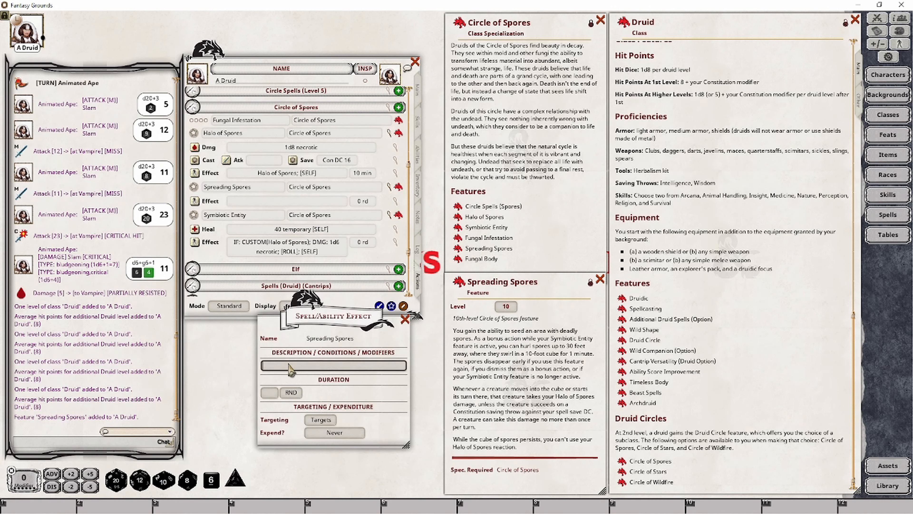
type("Spreadig")
key("BackSpace")
type("ing Spores")
left_click(269, 392)
type("1")
left_click(291, 393)
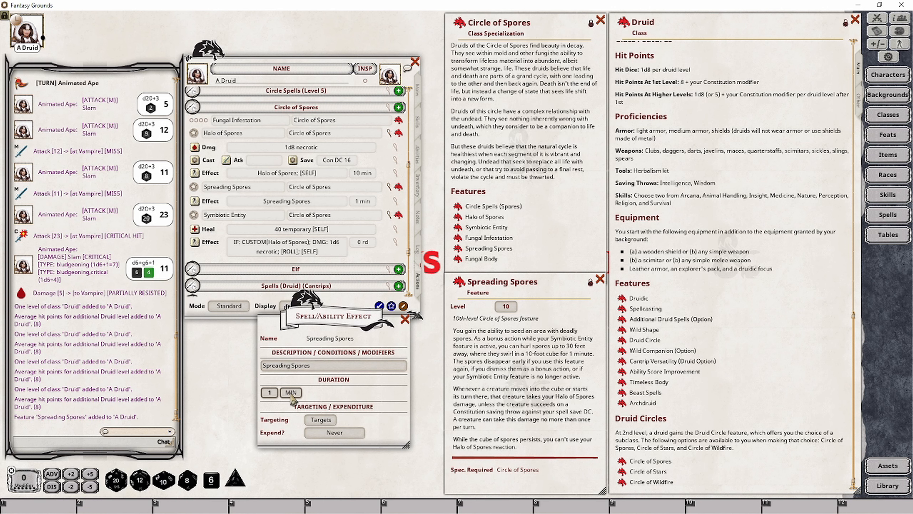
left_click(405, 319)
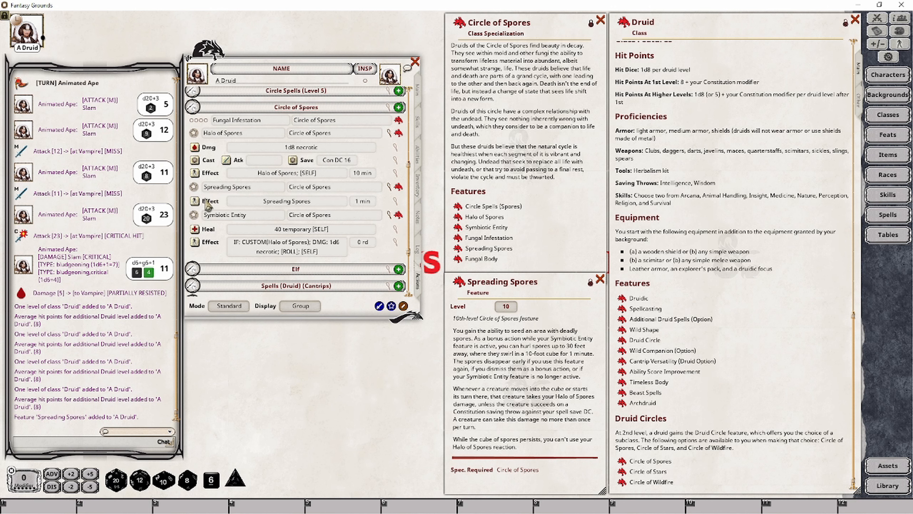
left_click(396, 201)
left_click(318, 420)
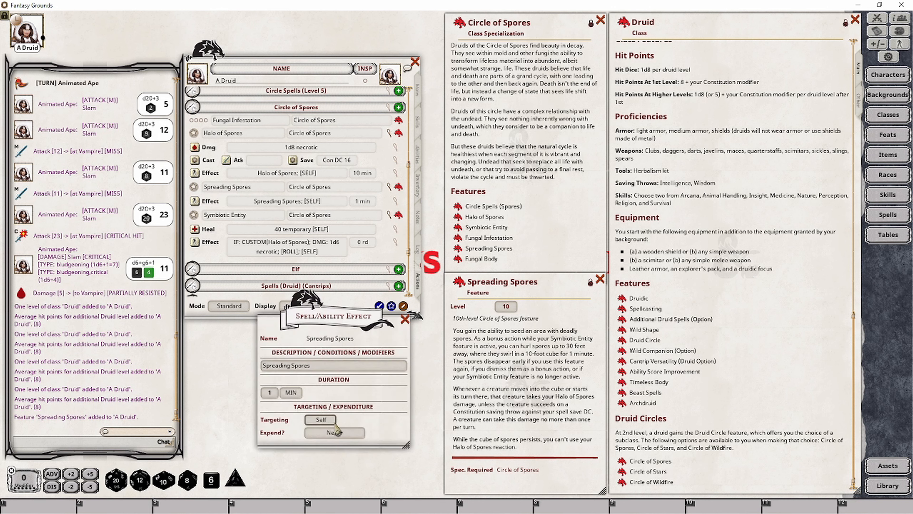
left_click(405, 319)
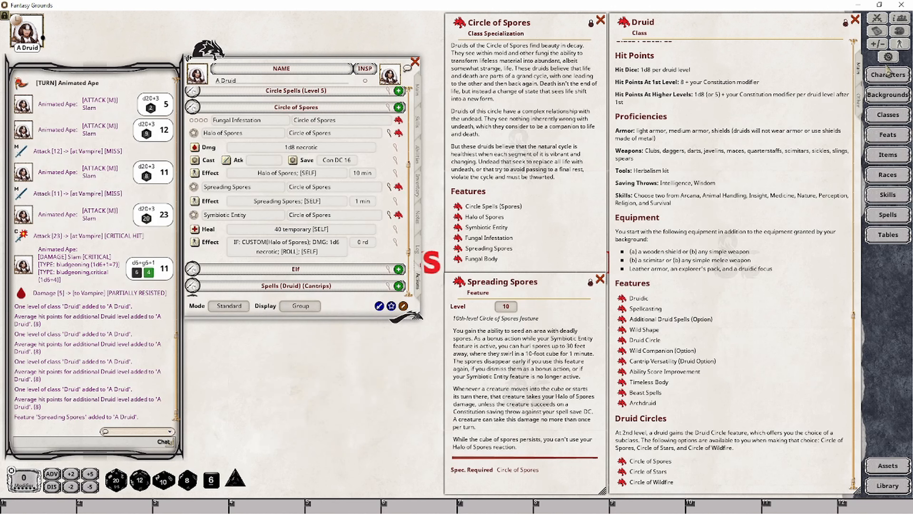
Open the combat tracker, advance to the druid's turn and apply the Halo of Spores effect to the druid.
left_click(877, 18)
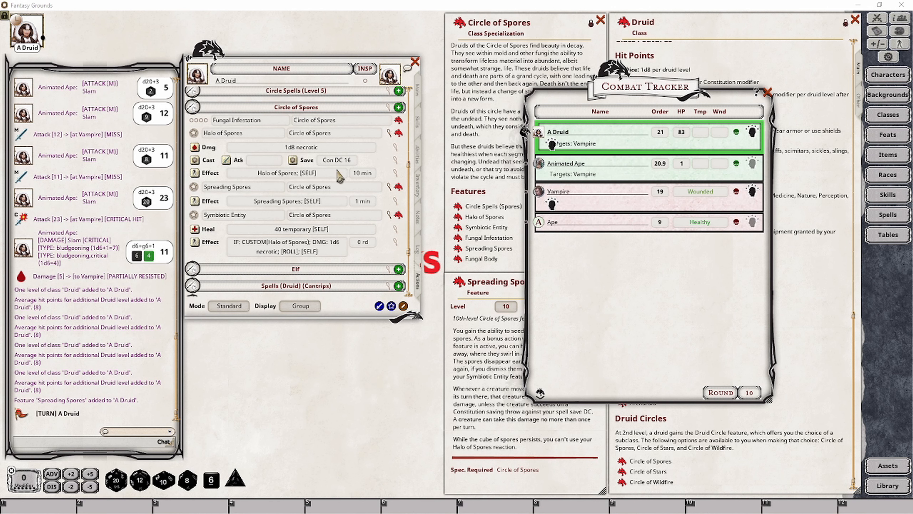
left_click(491, 344)
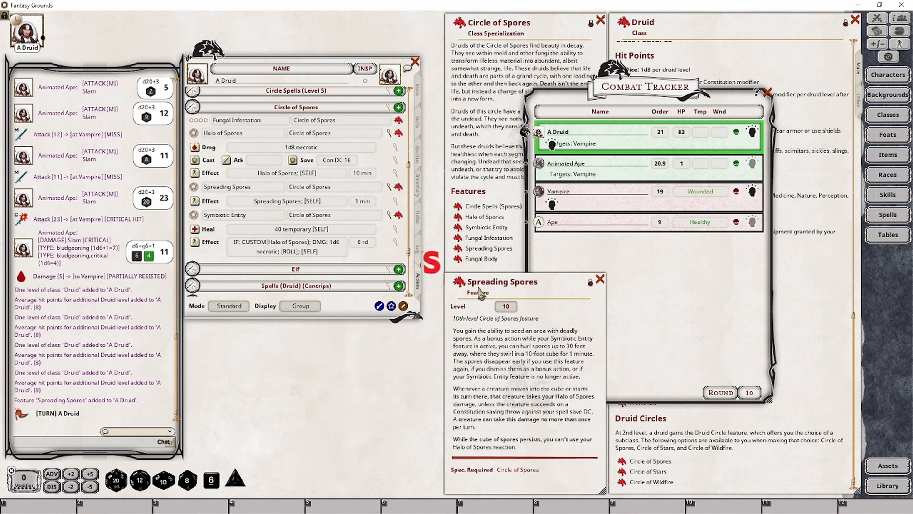
left_click(668, 291)
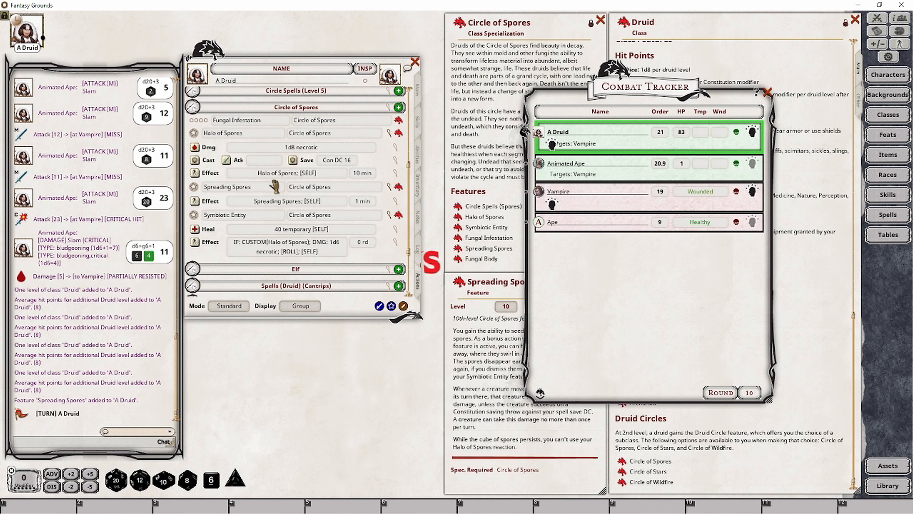
scroll(263, 175, "up", 1)
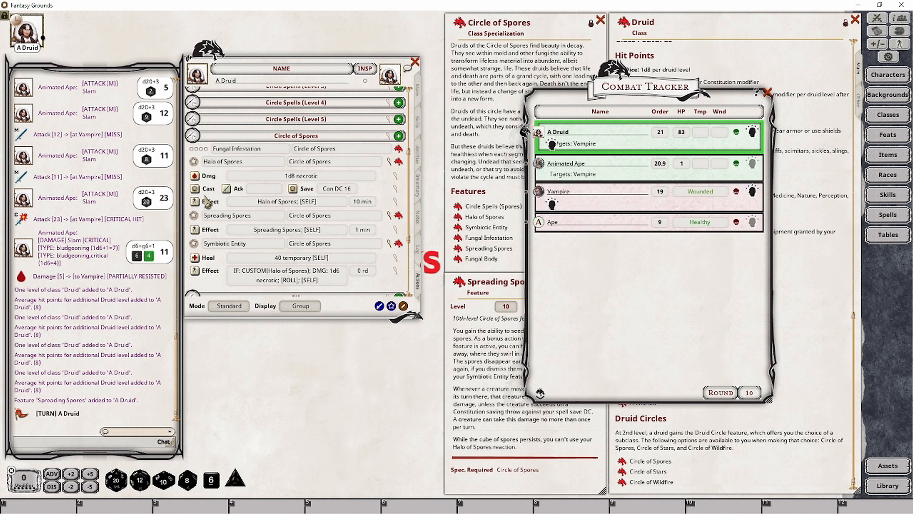
left_click(195, 202)
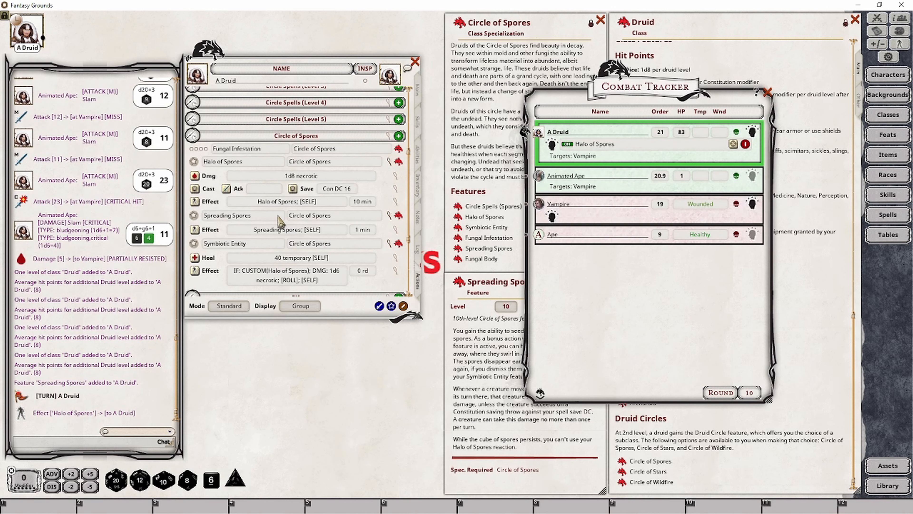
Give the druid Symbiotic Entity's temporary hit points and apply the Spreading Spores effect, reapplying it in round 20.
scroll(280, 216, "down", 2)
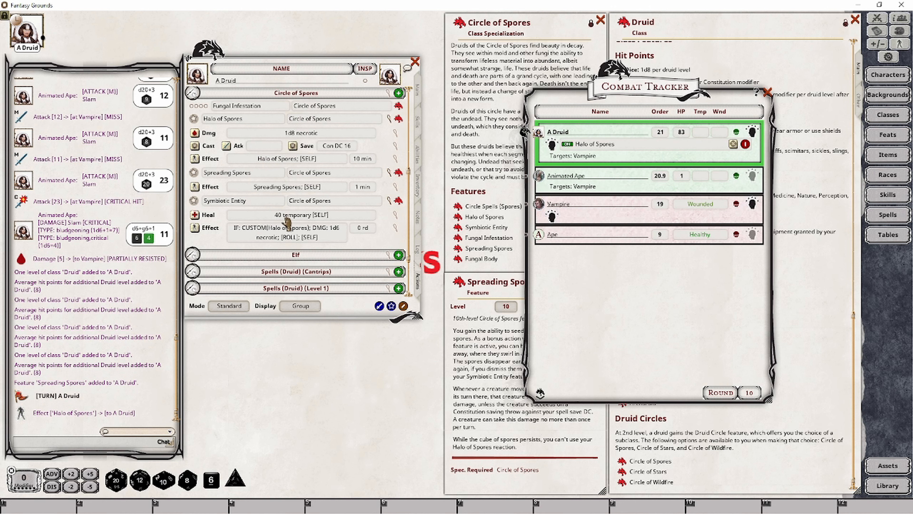
left_click(195, 216)
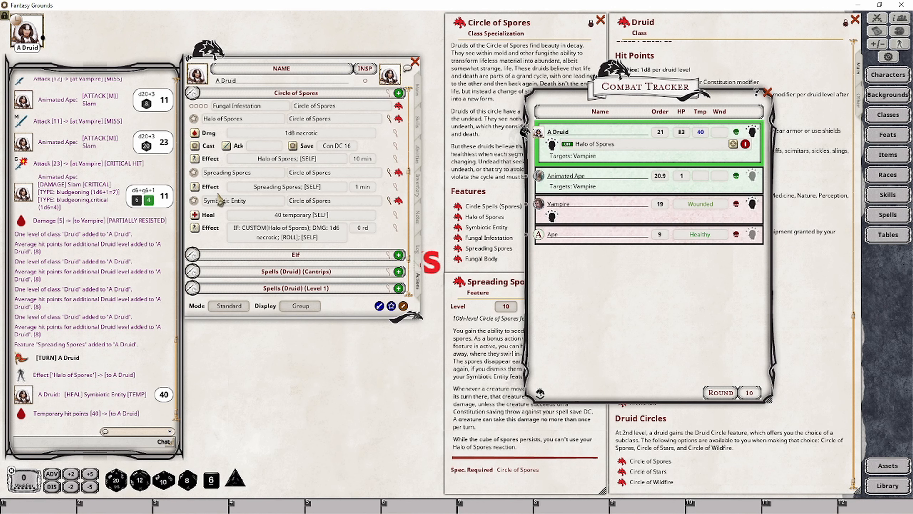
left_click(195, 188)
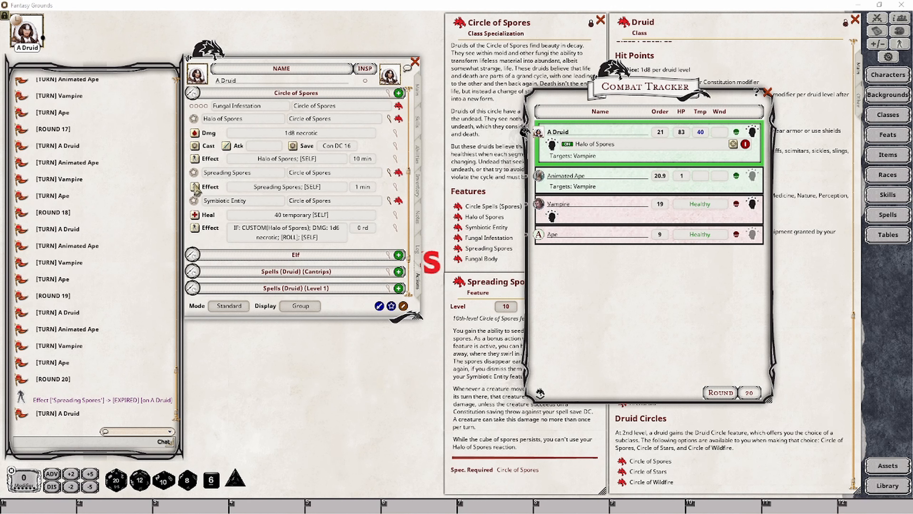
left_click(200, 191)
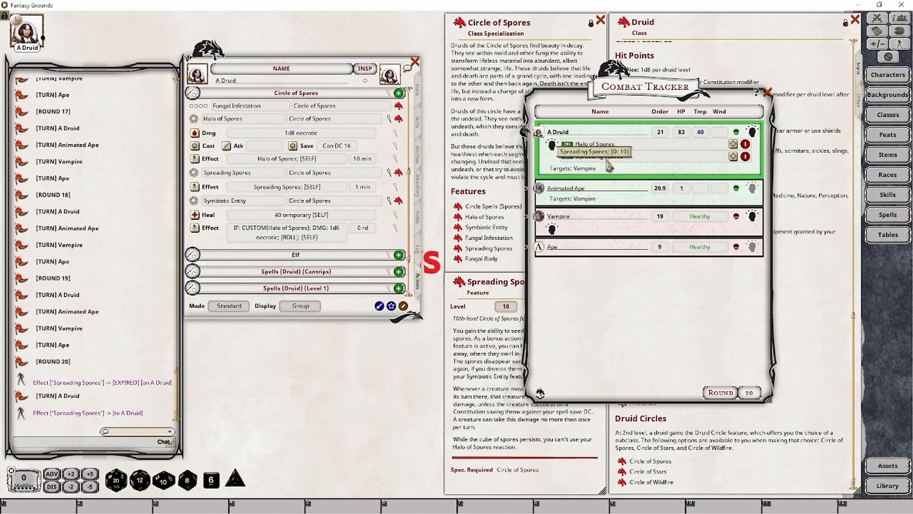
Review the Spreading Spores description and roll Halo of Spores damage as 2d8 necrotic against the Vampire.
left_click(505, 449)
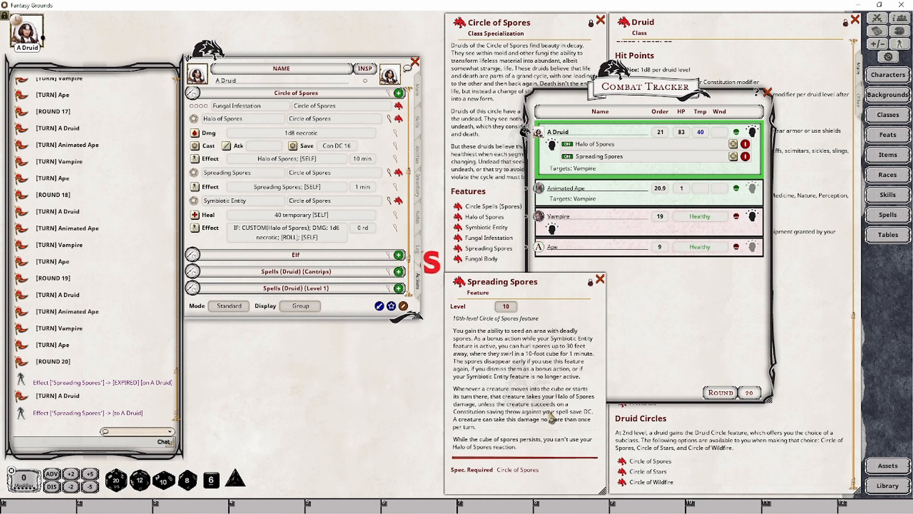
left_click(672, 332)
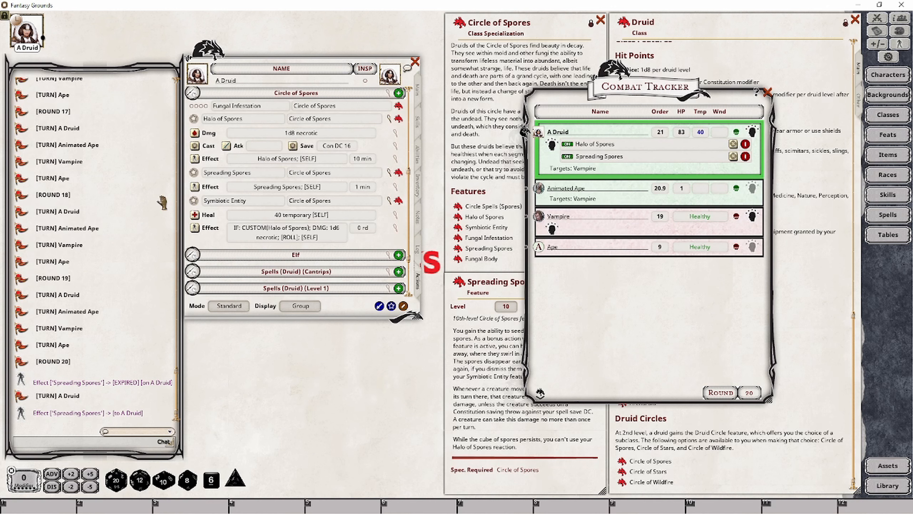
mouse_move(195, 133)
left_mouse_down()
mouse_move(508, 129)
mouse_move(618, 212)
mouse_move(264, 286)
mouse_move(307, 381)
mouse_move(536, 231)
mouse_move(333, 400)
mouse_move(394, 318)
mouse_move(576, 223)
mouse_move(280, 129)
mouse_move(316, 195)
mouse_move(214, 166)
left_mouse_up()
right_click(333, 401)
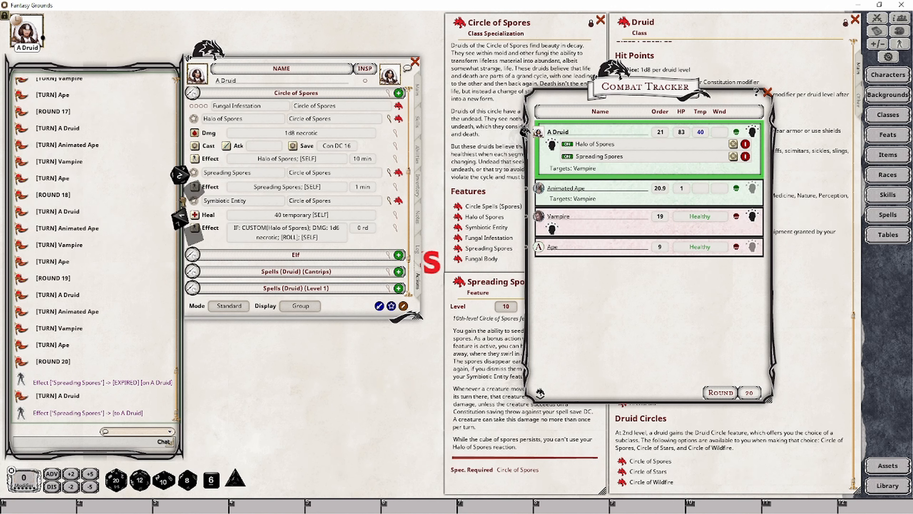
left_click_drag(183, 202, 539, 221)
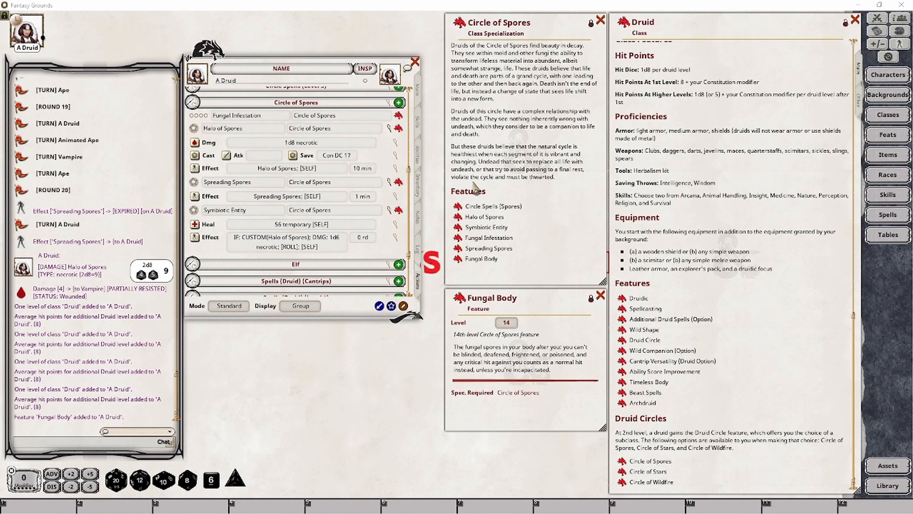
Change the Halo of Spores damage dice to 1d10 necrotic, checking the feature's description, and close its windows.
left_click(459, 218)
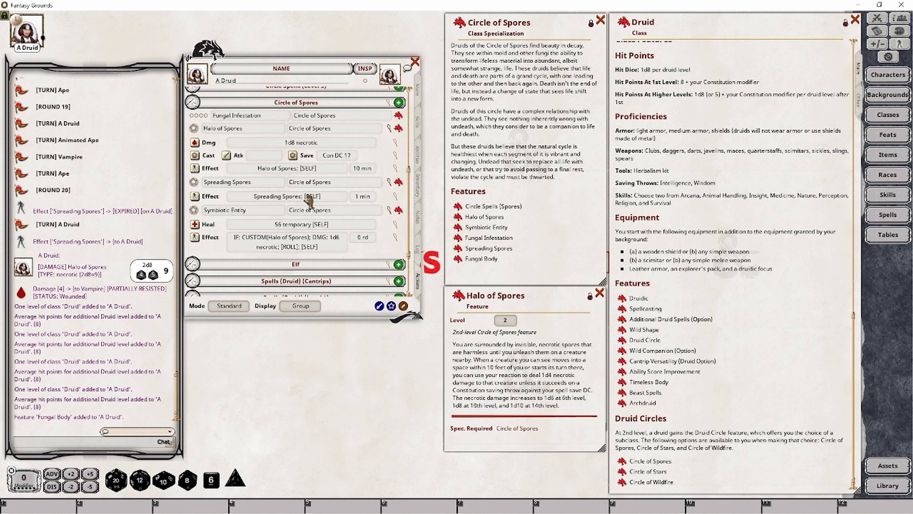
left_click(395, 143)
right_click(286, 396)
left_click(323, 428)
left_click_drag(164, 481, 284, 396)
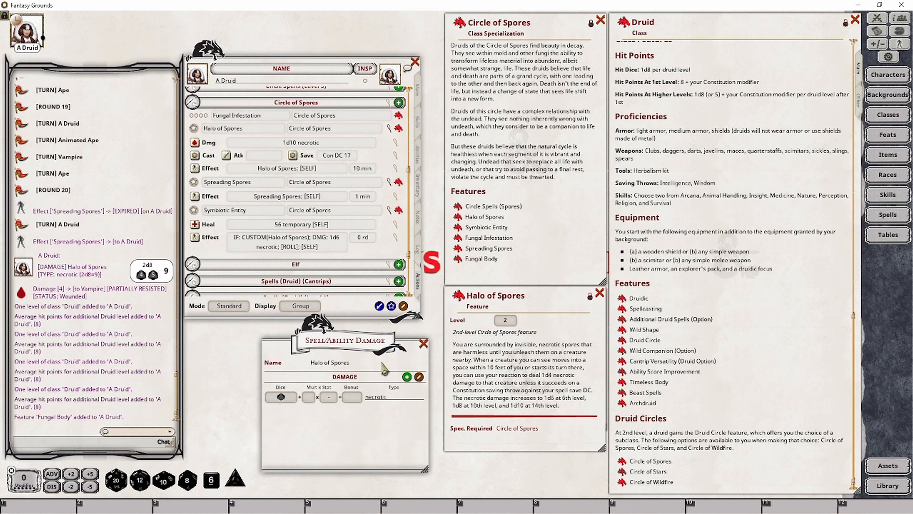
left_click(422, 345)
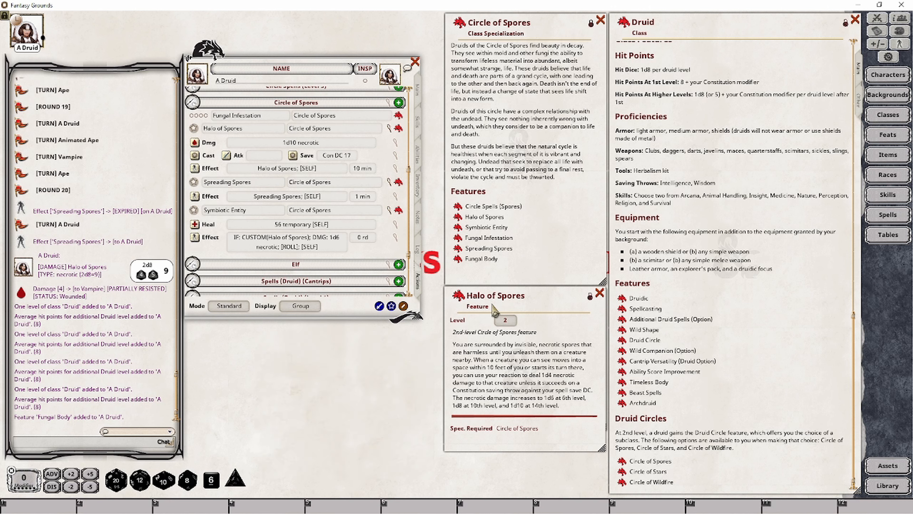
left_click(600, 294)
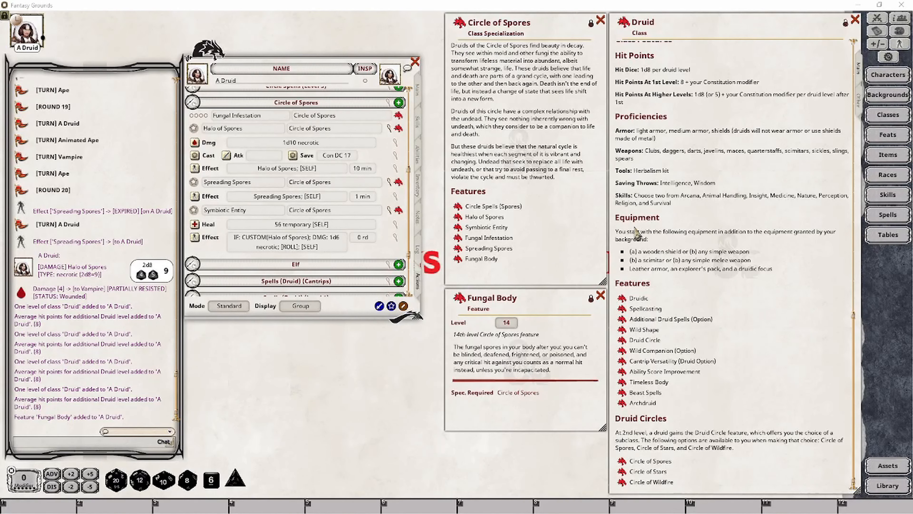
Add Fungal Body to the druid's actions and place it in the Circle of Spores group.
left_click_drag(460, 300, 356, 192)
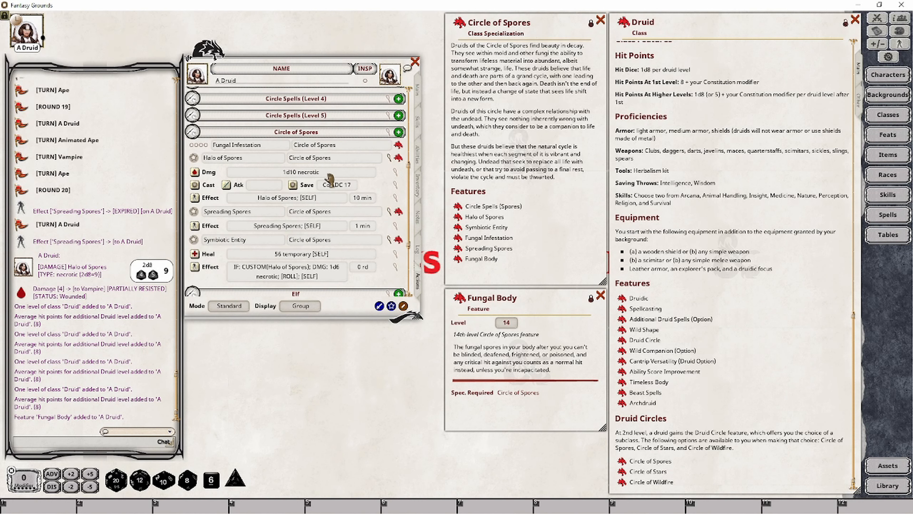
left_click_drag(346, 146, 288, 147)
key("ctrl+c")
scroll(334, 185, "up", 5)
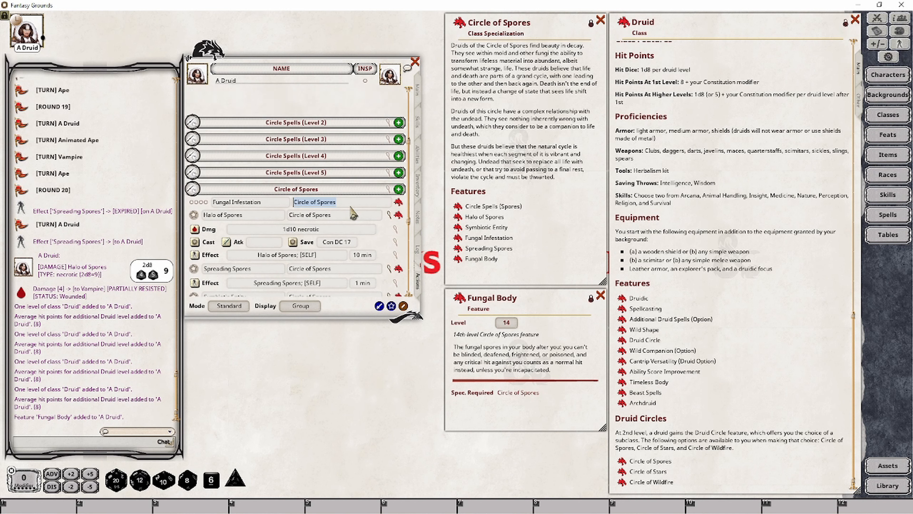
left_click(302, 164)
key("ctrl+v")
scroll(354, 232, "down", 5)
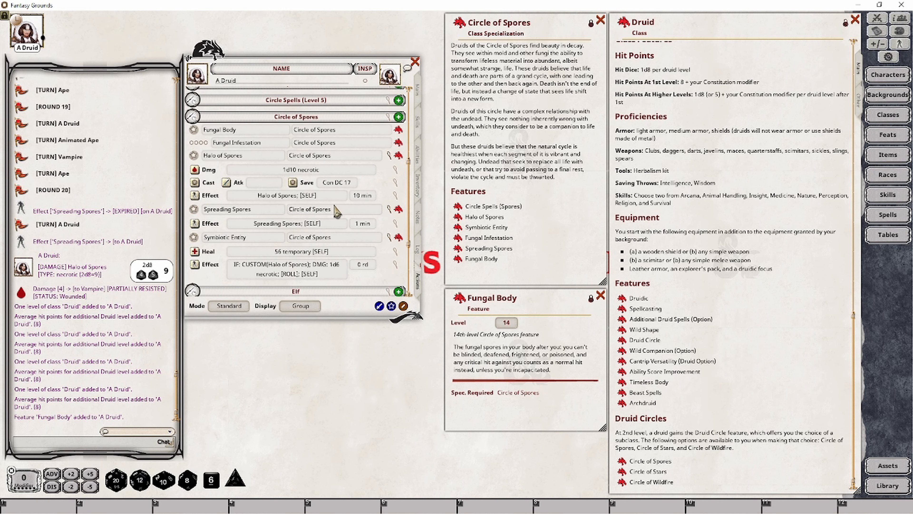
Add an effect to the druid's Fungal Body action and open its settings below the character sheet.
scroll(342, 209, "up", 3)
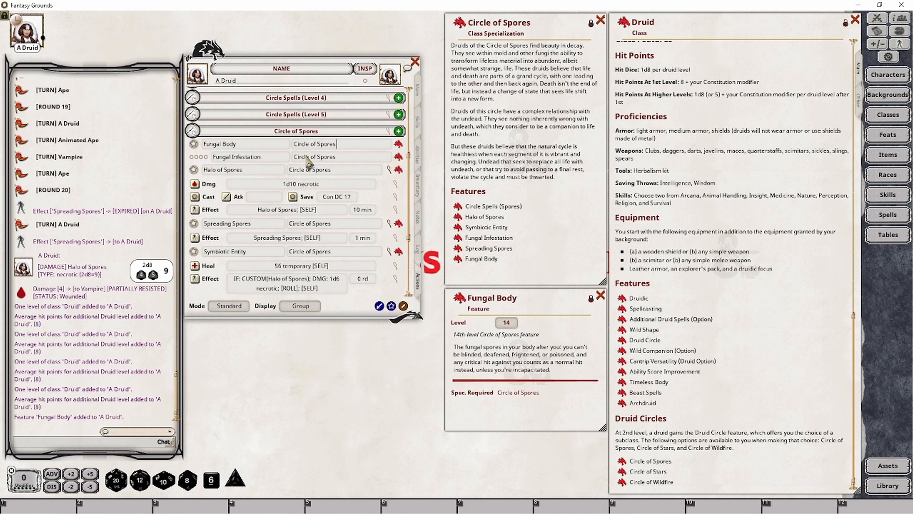
right_click(341, 144)
left_click(377, 144)
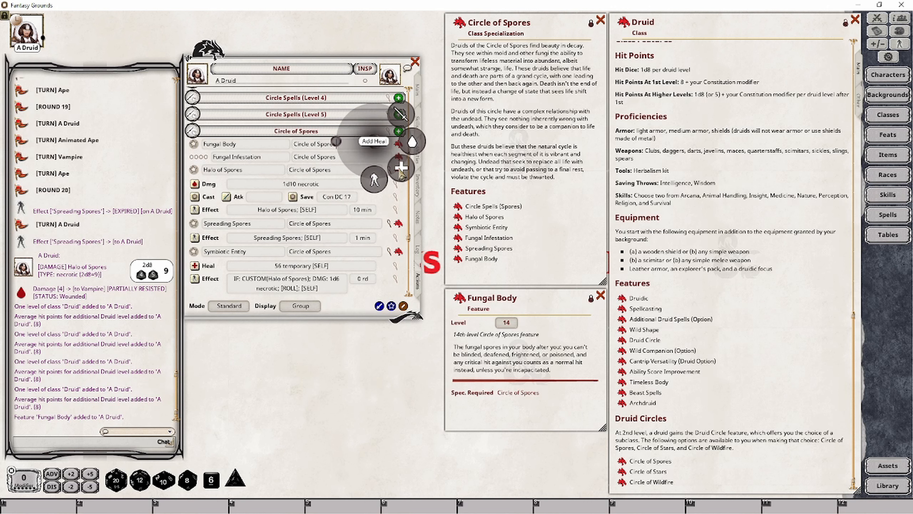
left_click(376, 179)
left_click(396, 160)
left_click_drag(404, 264, 328, 383)
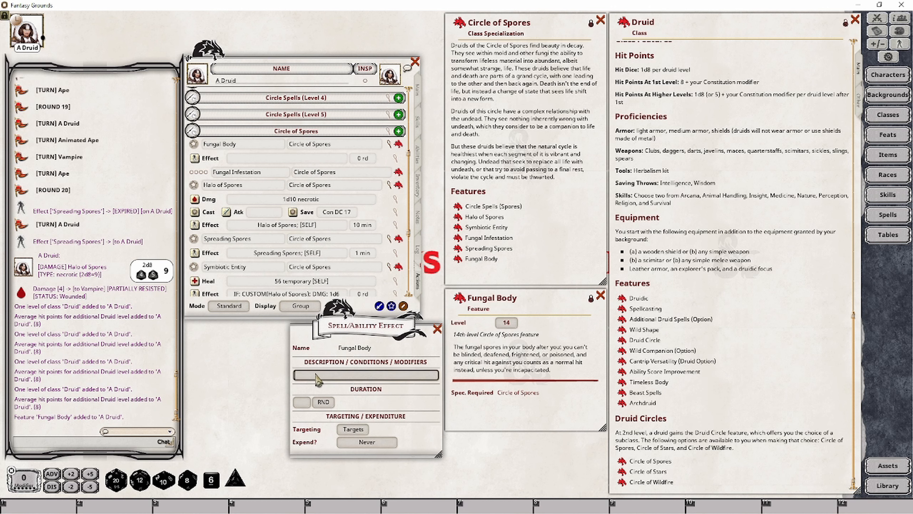
Set the effect description to "Fungal Body; IMMUNE: frightened, poisoned, poison, blinded, deafened, critical" and close the effect and feature windows.
left_click(317, 376)
type("Fungal Bodyu")
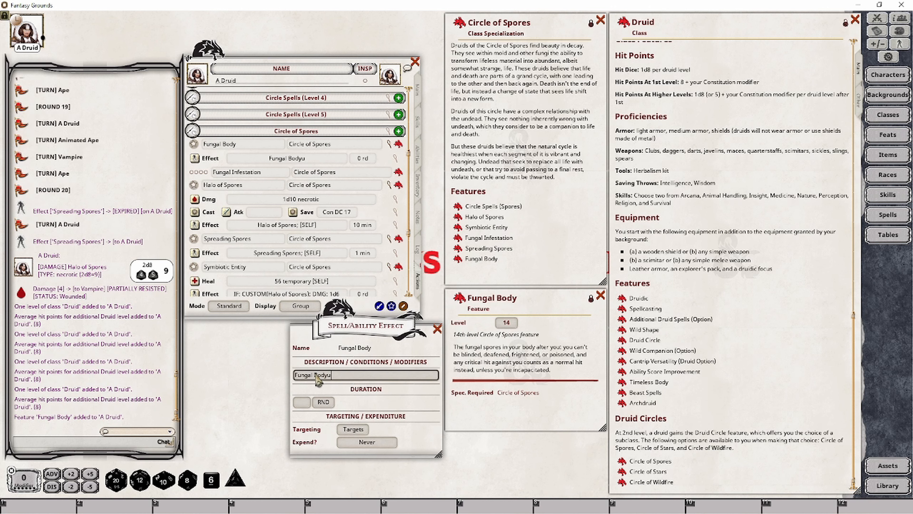
key("BackSpace")
type(";I")
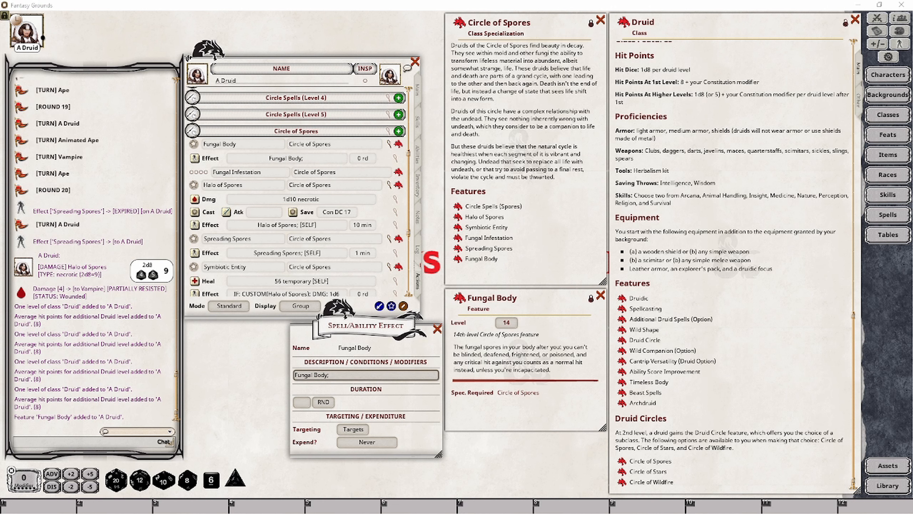
left_click(340, 380)
type("IMMUNE: frightened, poisoned, poison, blinded, deafened, critical")
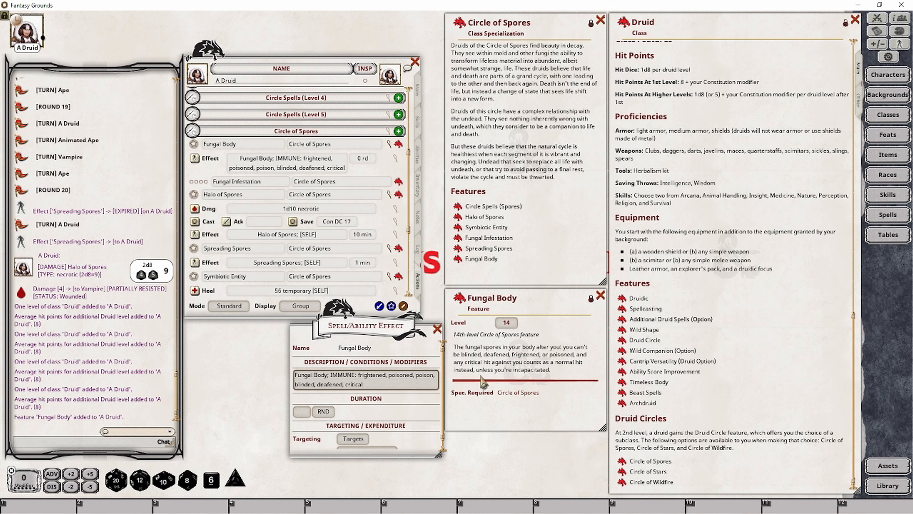
scroll(385, 418, "down", 1)
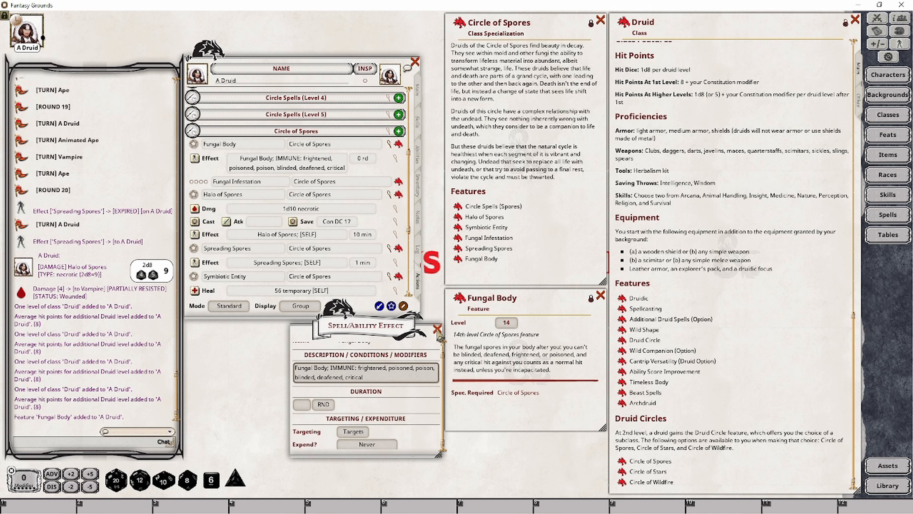
left_click(437, 329)
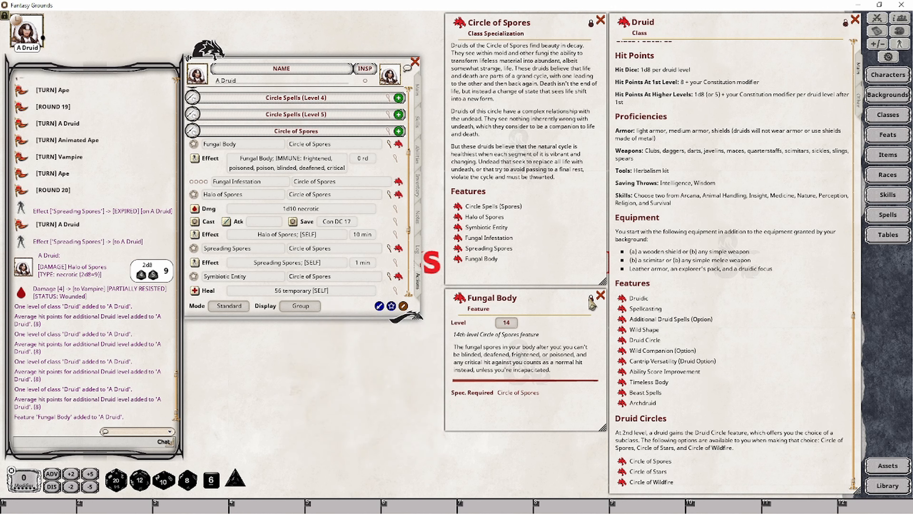
left_click(601, 295)
Open the Combat Tracker and delete the druid's Halo of Spores and Spreading Spores effects.
left_click(881, 21)
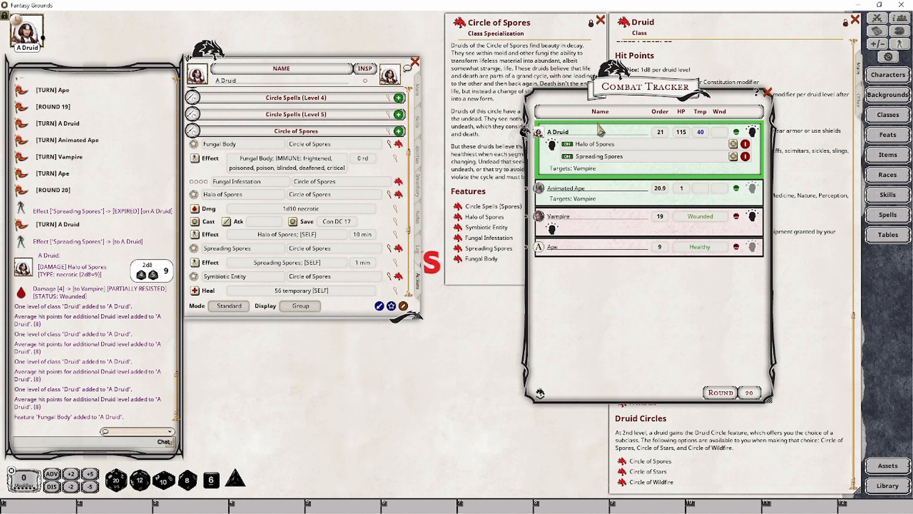
left_click(746, 144)
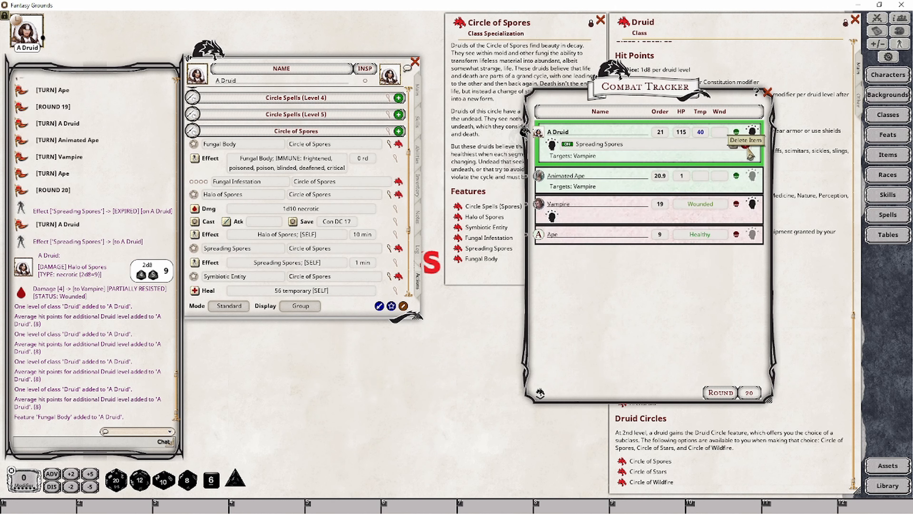
left_click(746, 144)
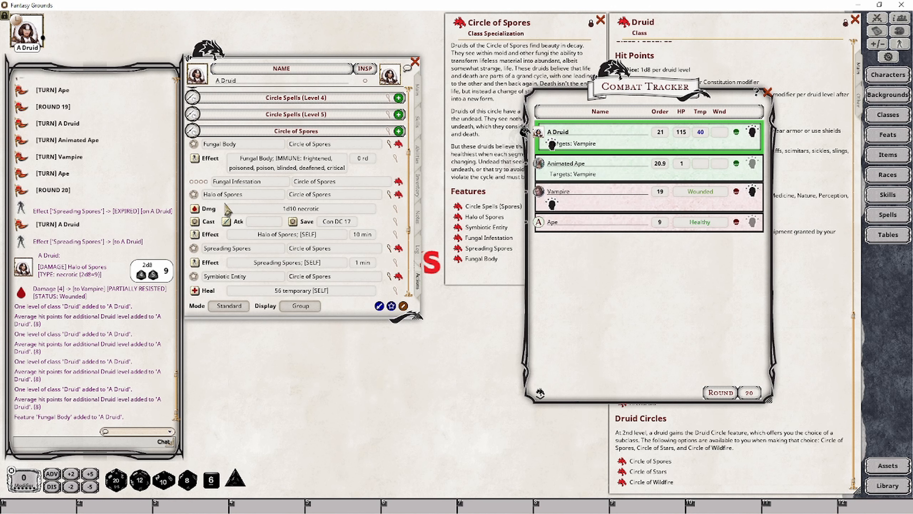
Set the Fungal Body effect's targeting to Self and apply the effect to the druid.
left_click(396, 159)
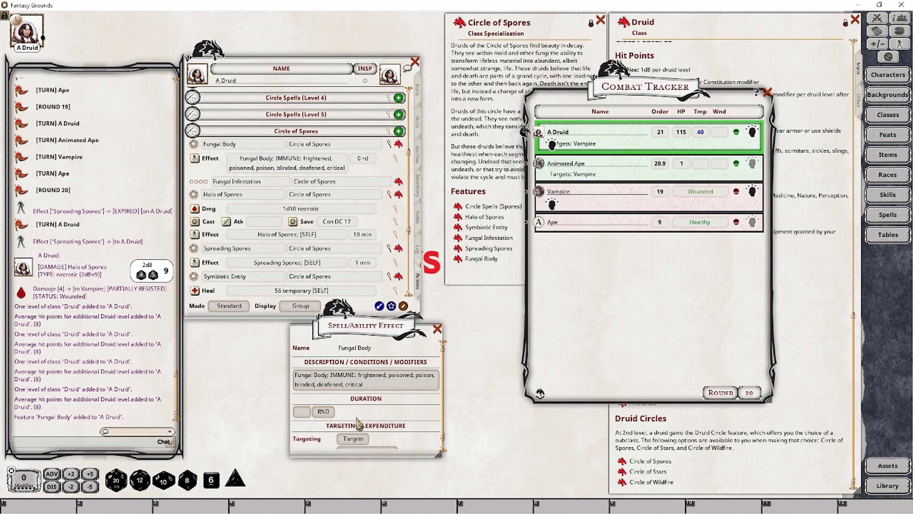
left_click(353, 438)
left_click(436, 328)
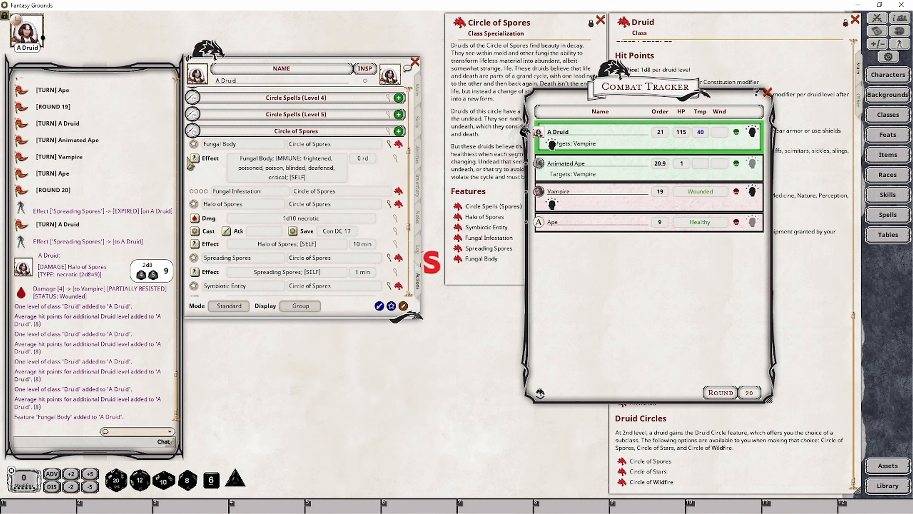
left_click(196, 162)
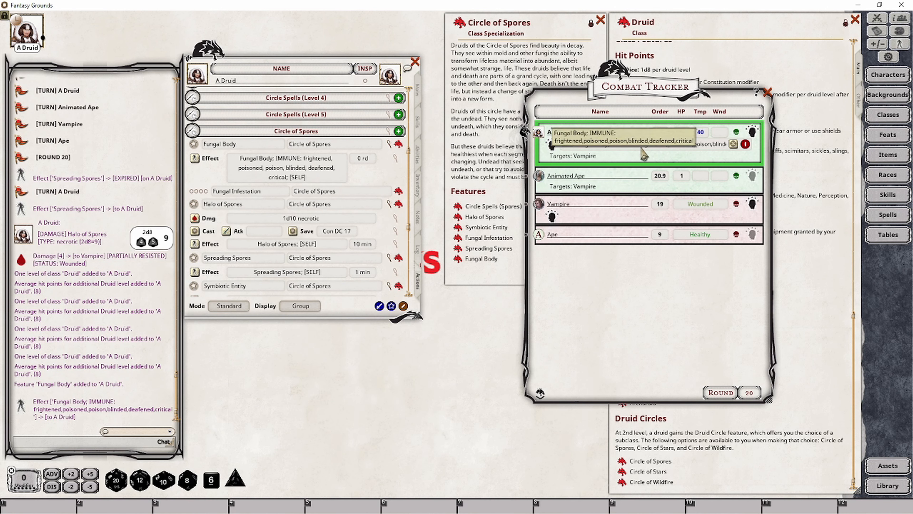